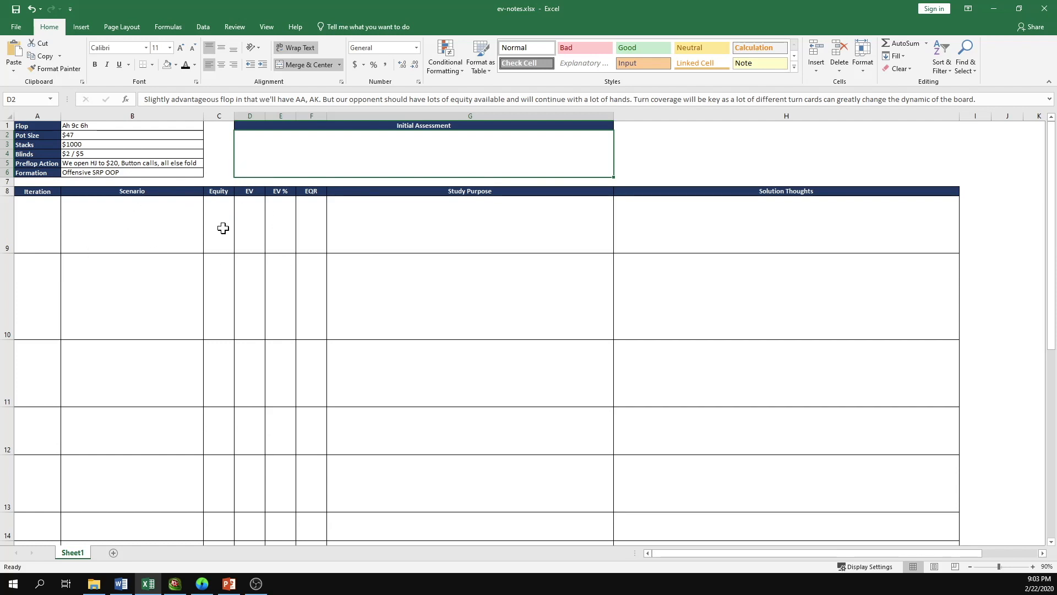
Turn the text of the Initial Assessment note (D2) black.
click(185, 67)
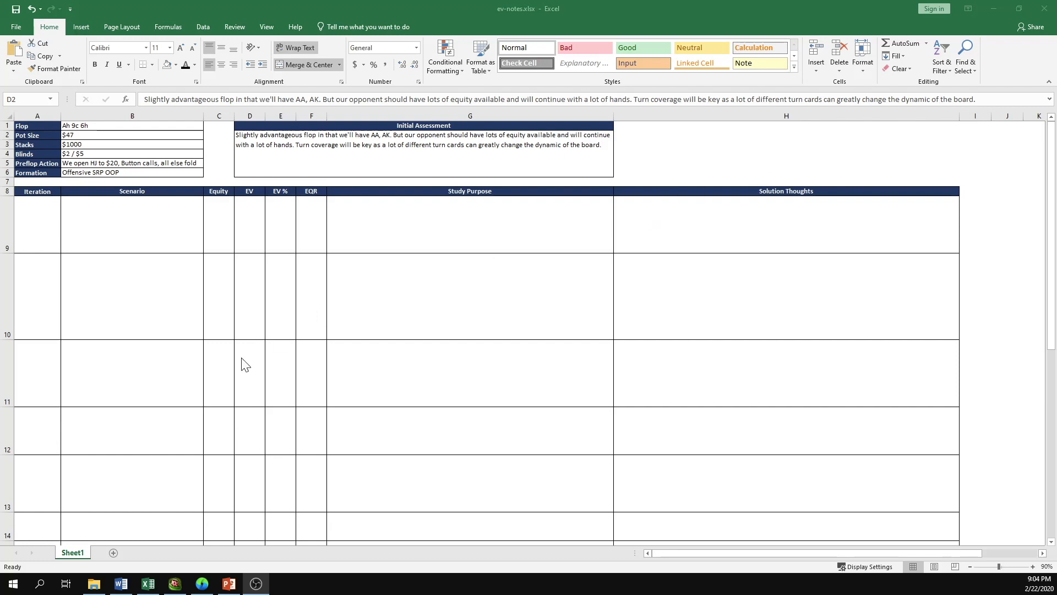
Switch to GTO+ and review the OOP and IP starting ranges and the decision tree's build settings.
click(205, 585)
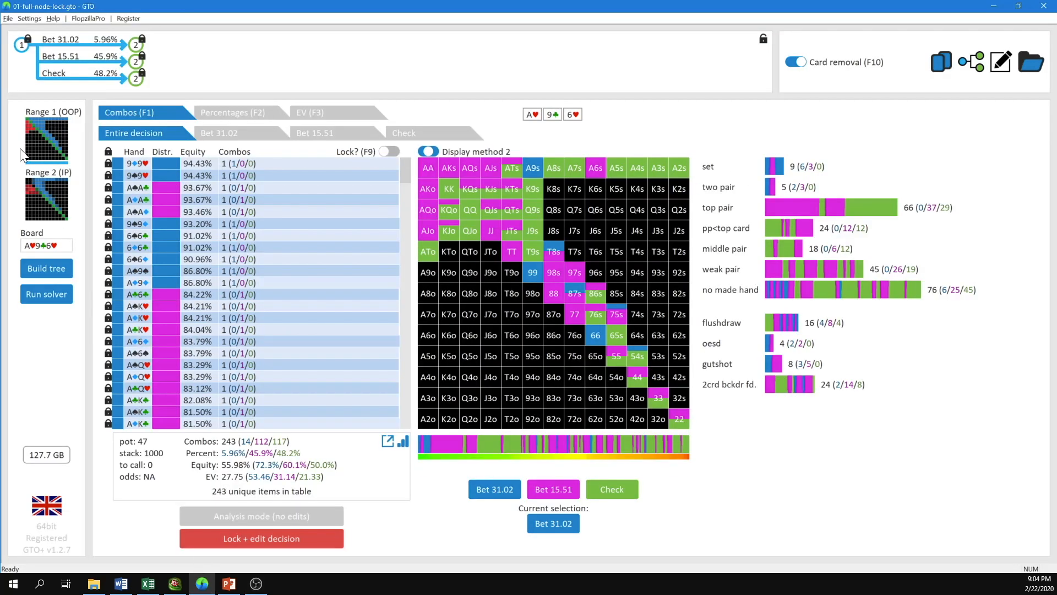
click(52, 133)
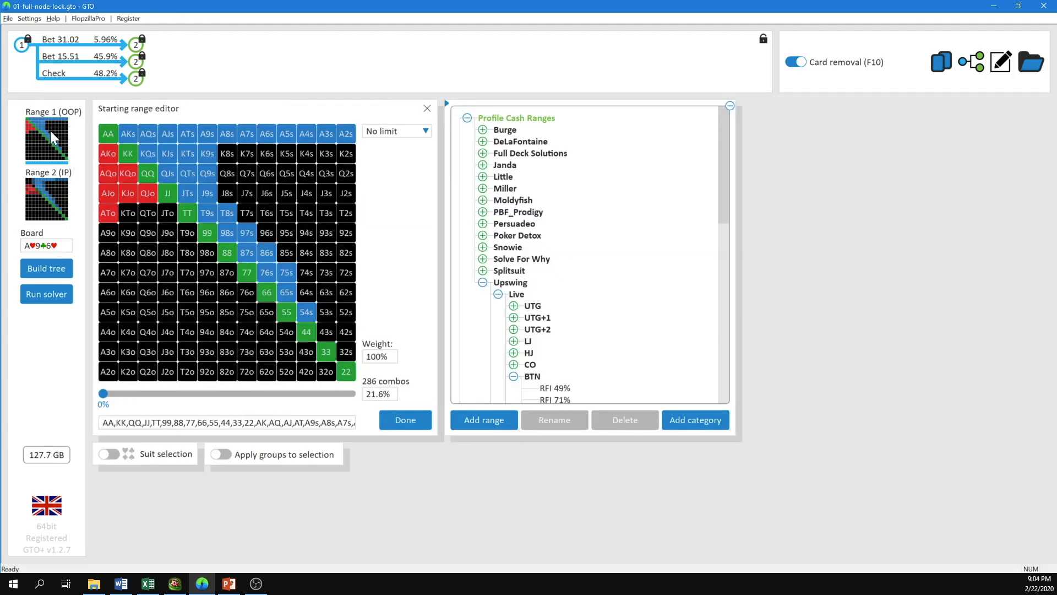
click(65, 208)
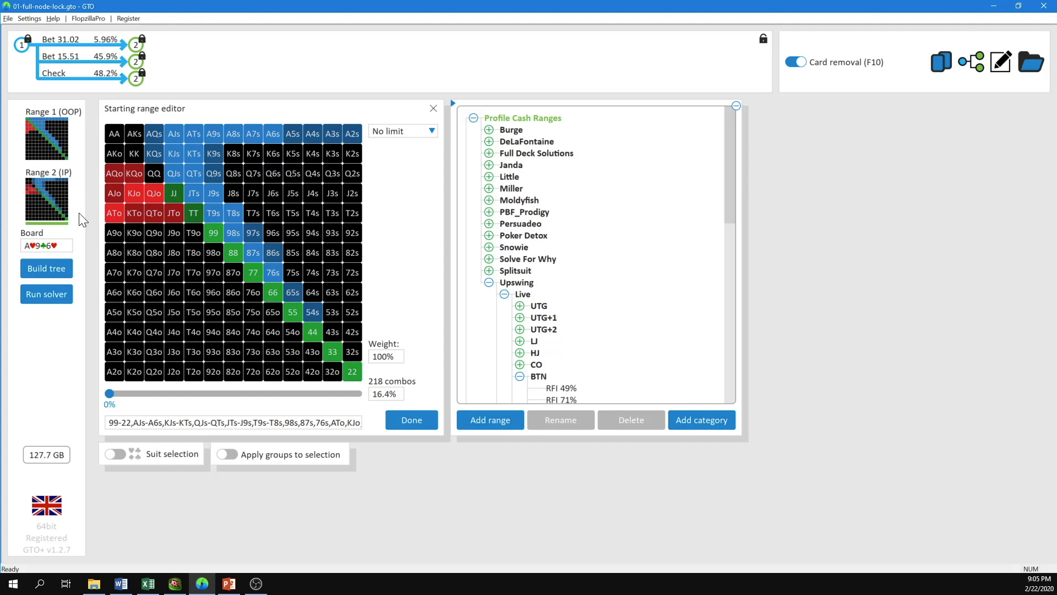
mouse_move(114, 176)
click(57, 268)
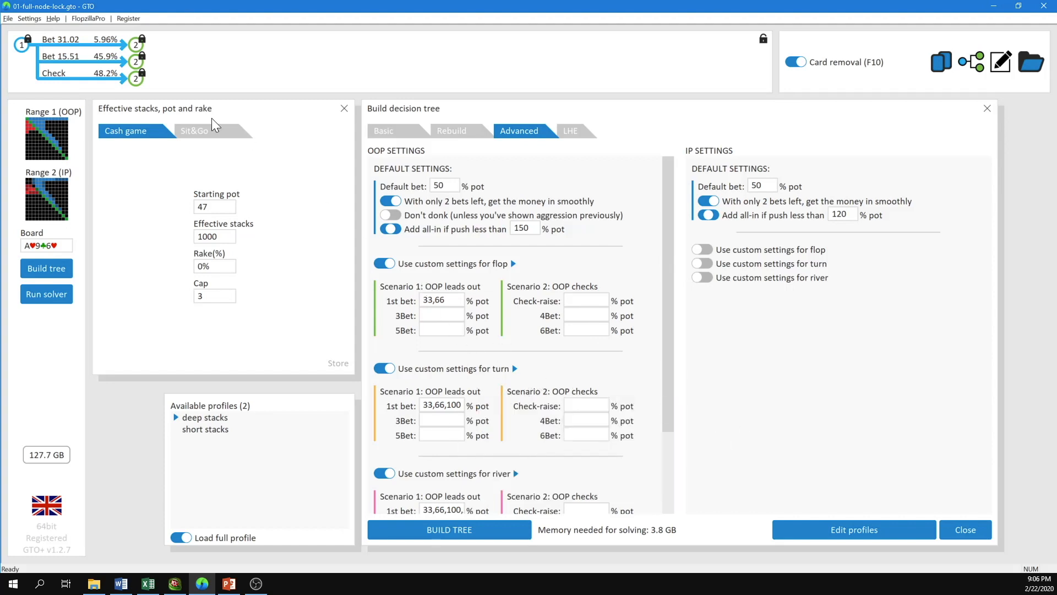
Examine the OOP flop strategy at the first decision, temporarily locking the display on the KQo combos.
click(21, 46)
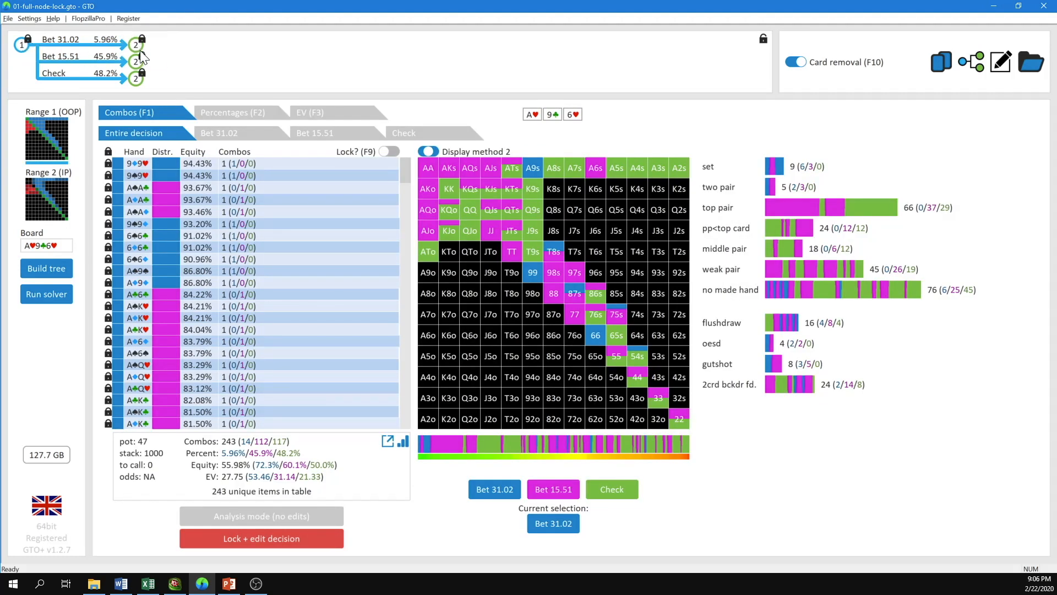
mouse_move(117, 44)
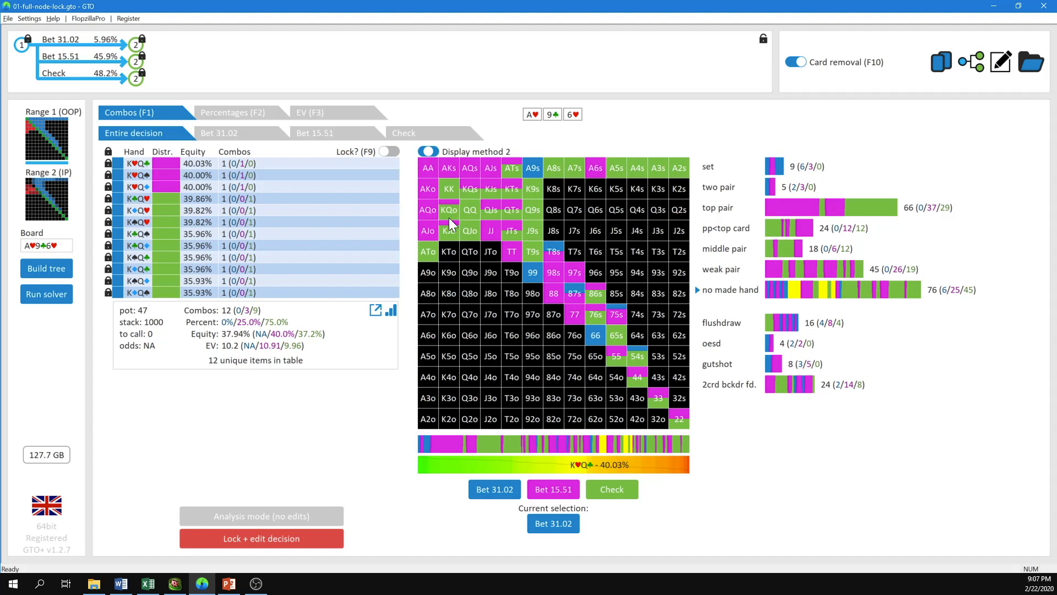
key(F9)
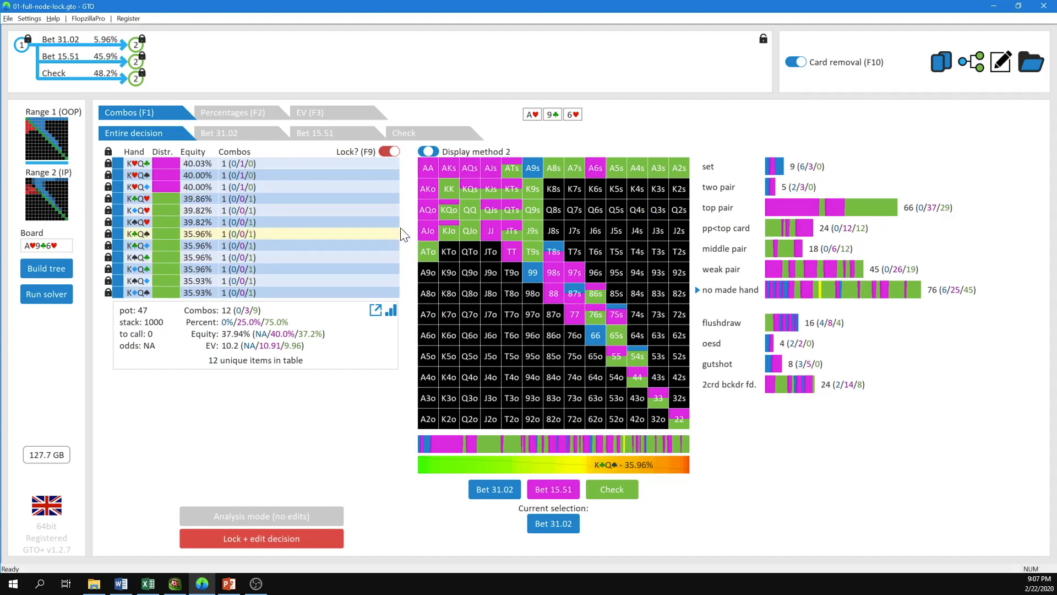
click(390, 152)
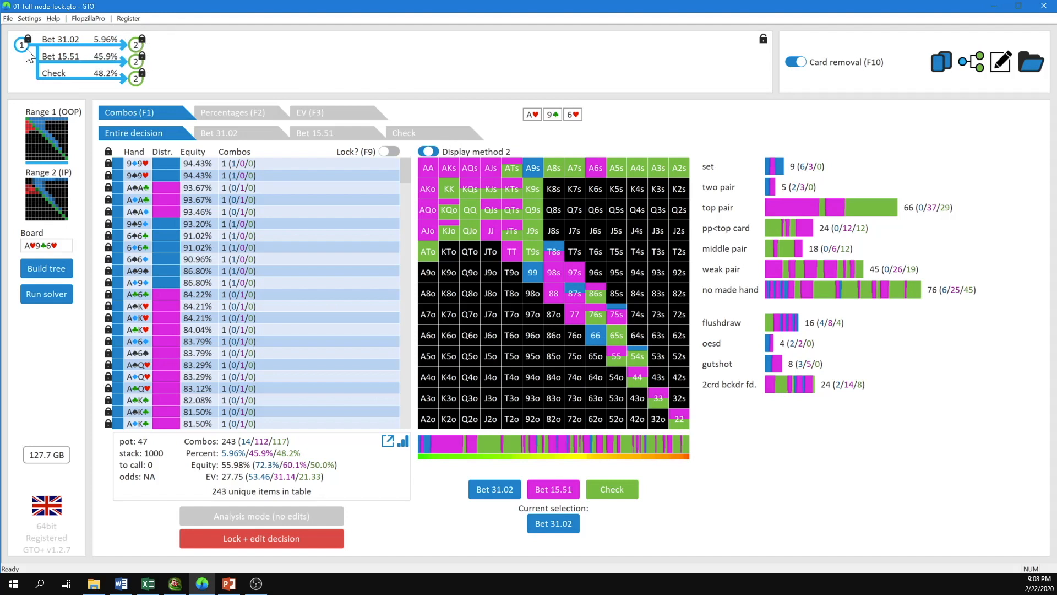
Examine the opponent's responses to the 31.02 bet, and check the overall EV back at the first decision.
mouse_move(48, 43)
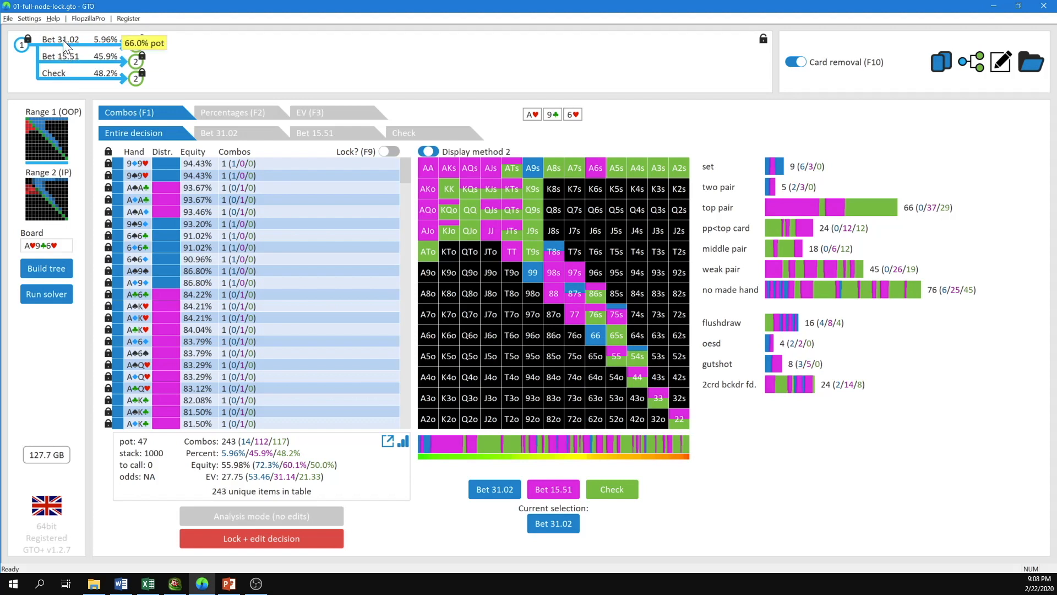
click(65, 41)
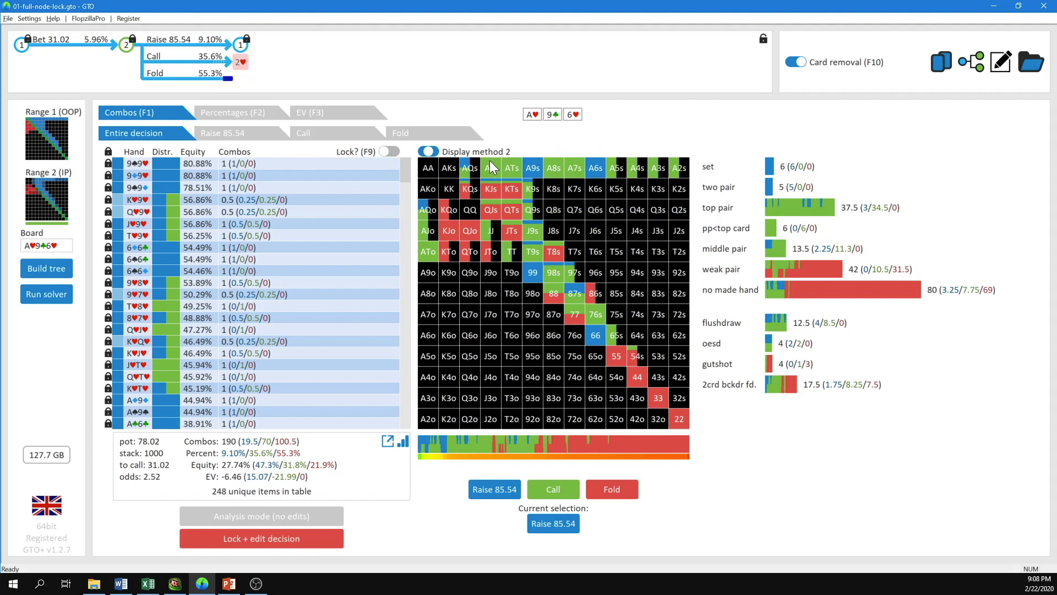
mouse_move(517, 167)
click(32, 49)
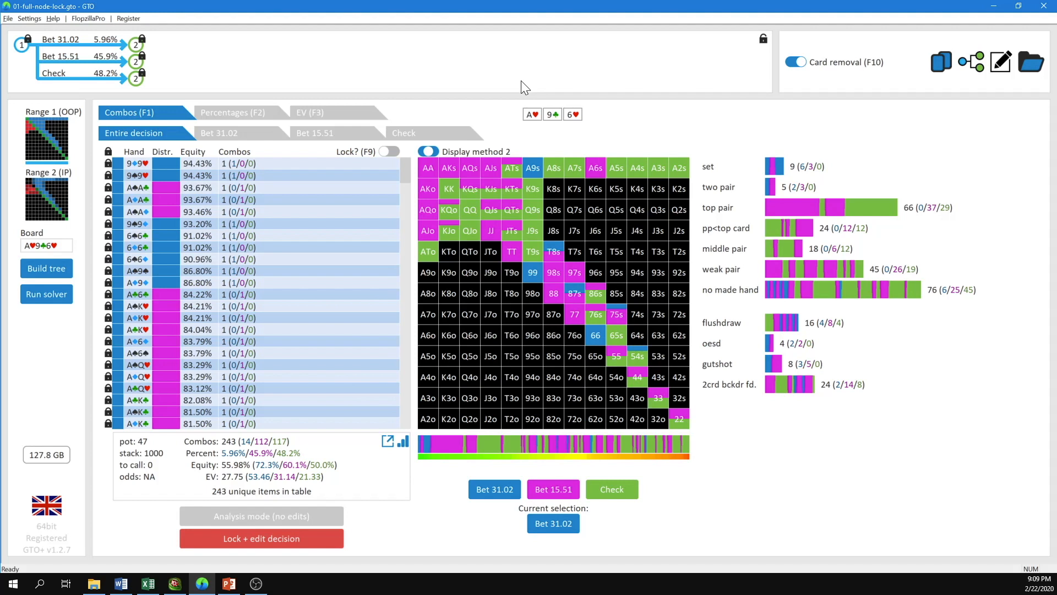
mouse_move(230, 482)
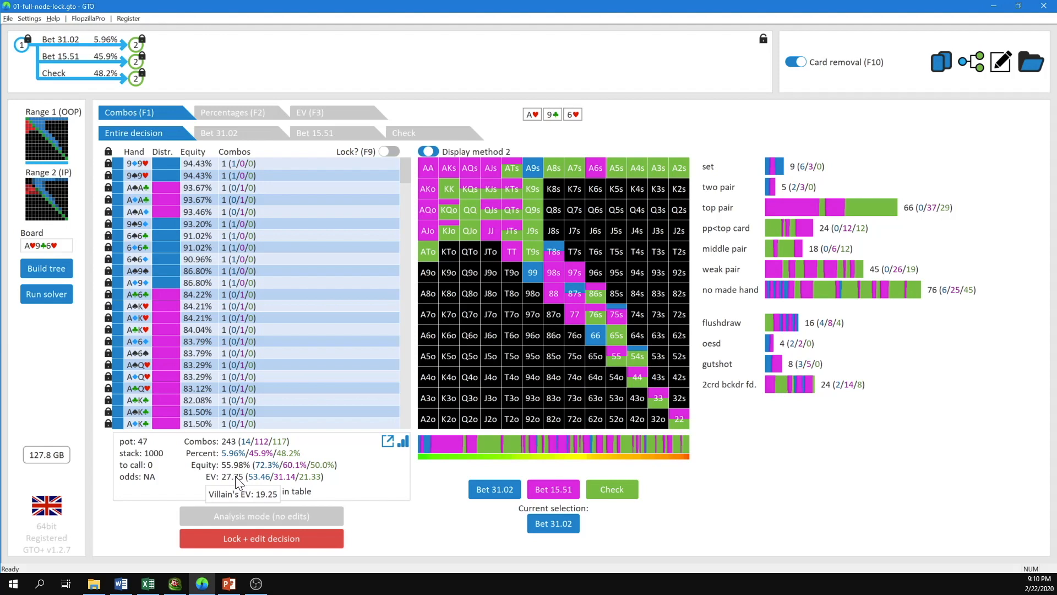
Switch to the Excel notes and turn the text of iteration 1 black from Iteration through EQR (A9:F9).
click(148, 584)
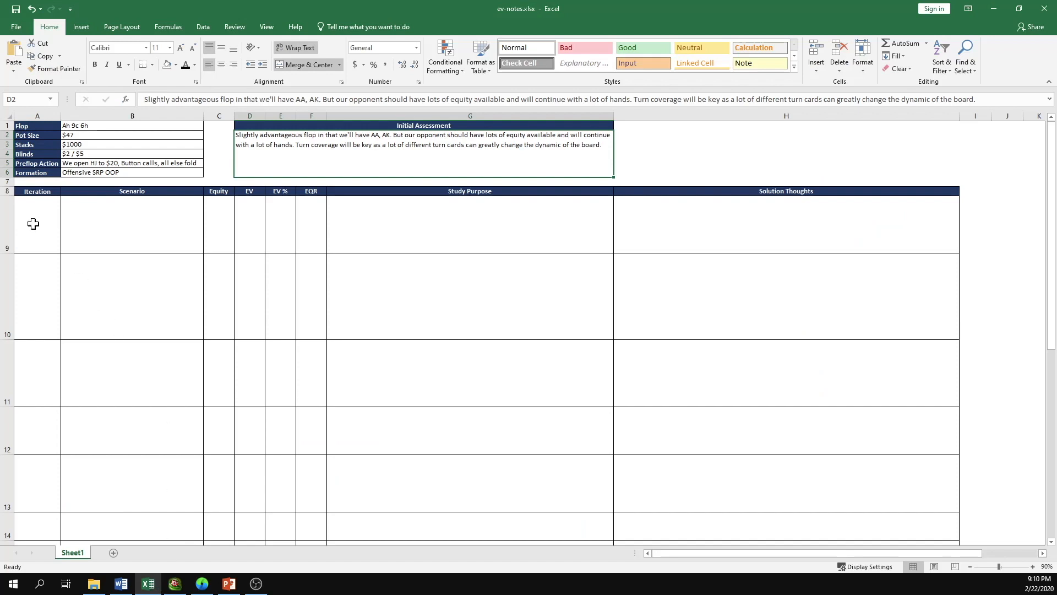
drag(31, 224, 311, 223)
click(186, 70)
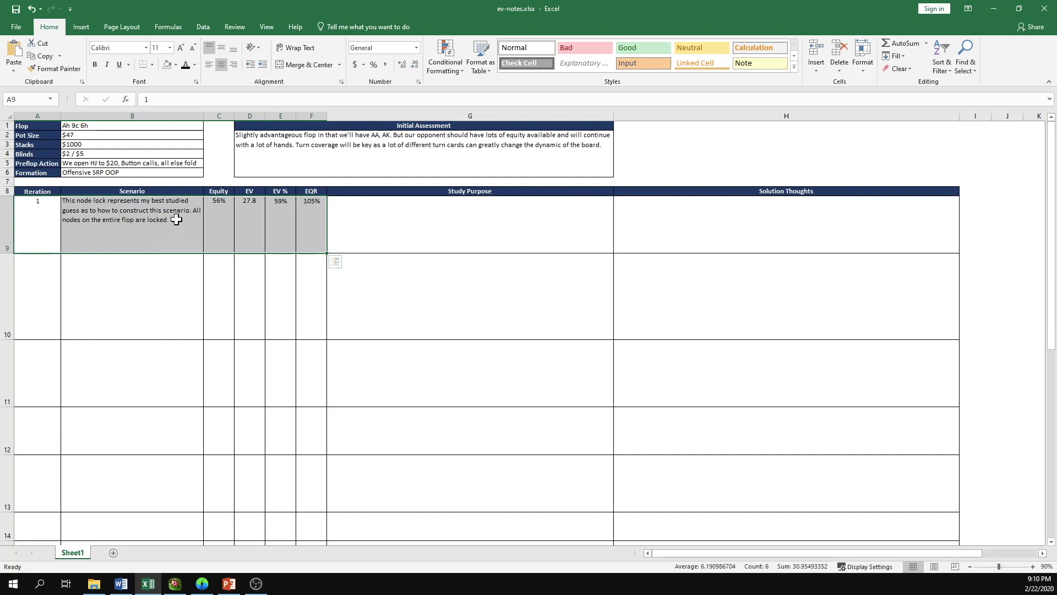
Inspect the Equity, EV and EV % cells of iteration 1.
click(227, 230)
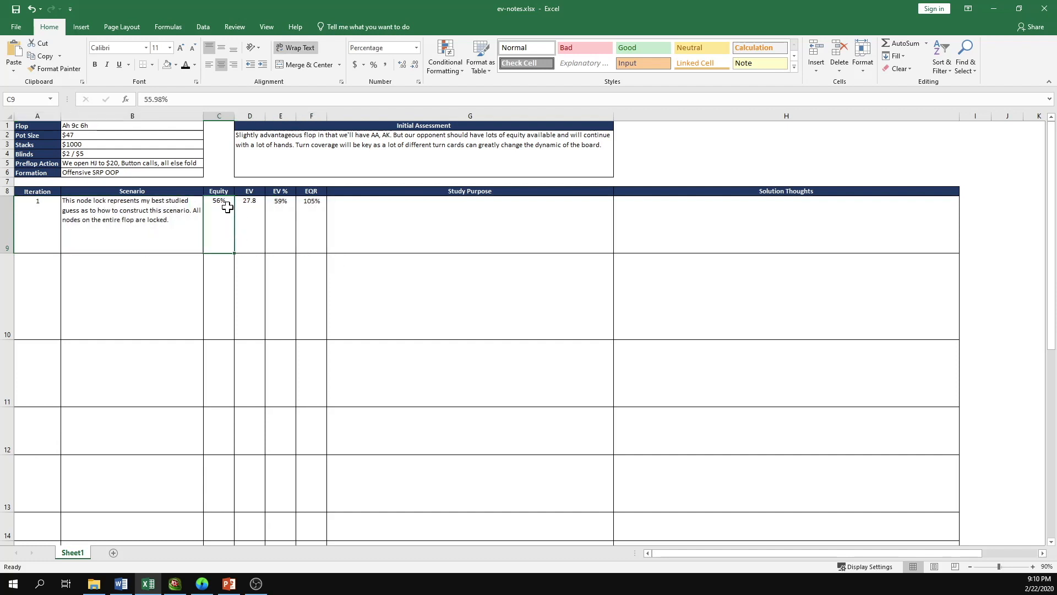
click(249, 214)
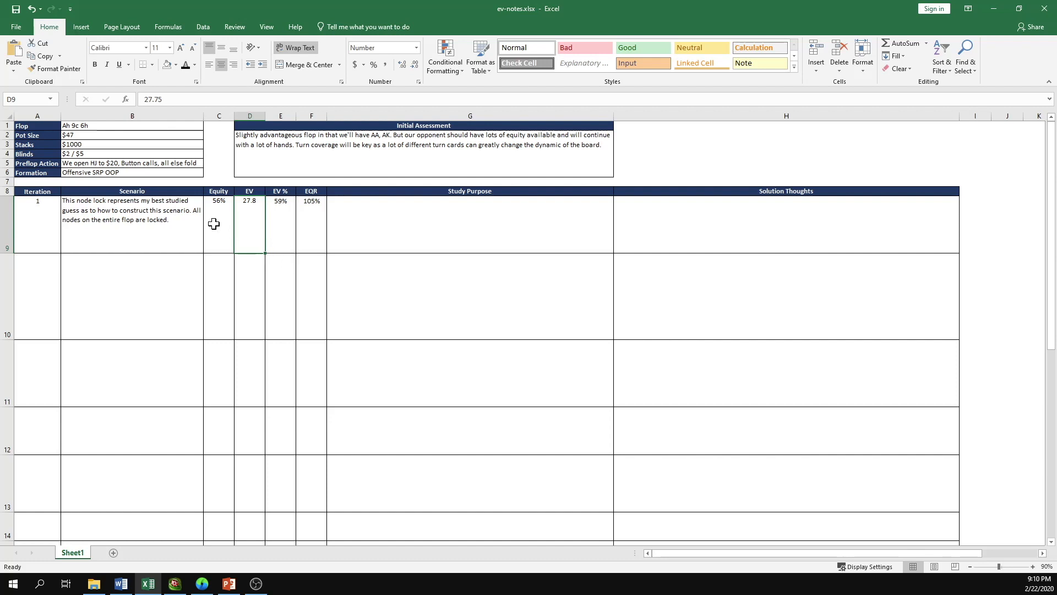
click(285, 210)
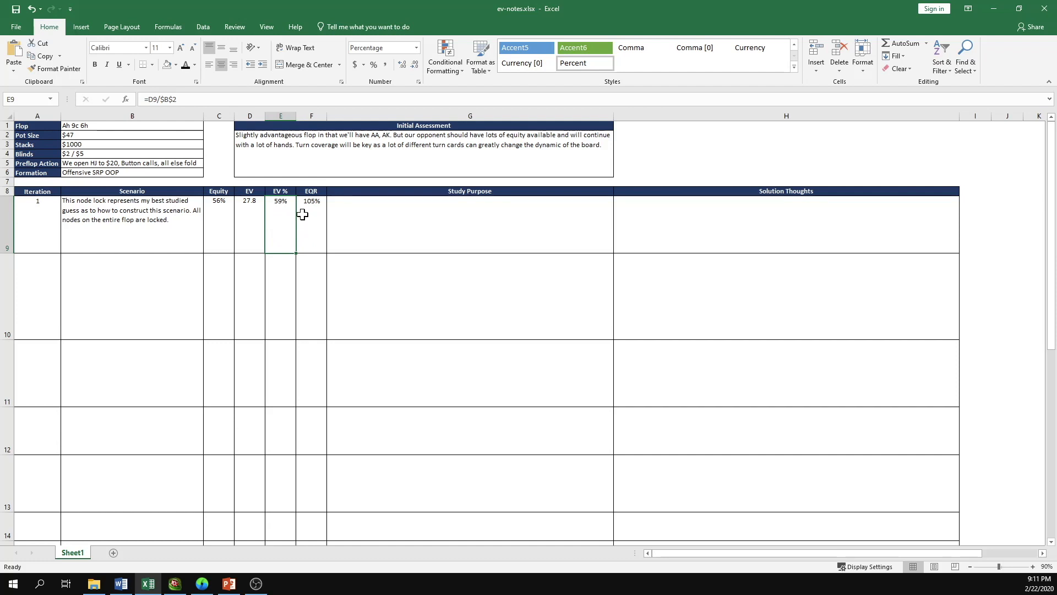
Turn the Study Purpose and Solution Thoughts text of iteration 1 (G9:H9) black.
drag(440, 226, 633, 217)
click(186, 65)
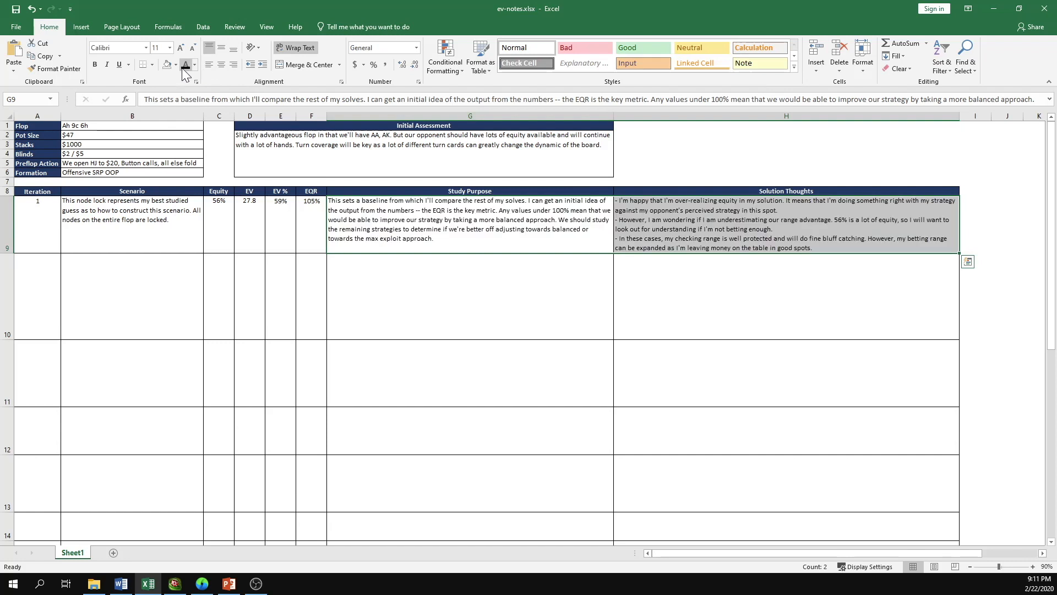
click(650, 218)
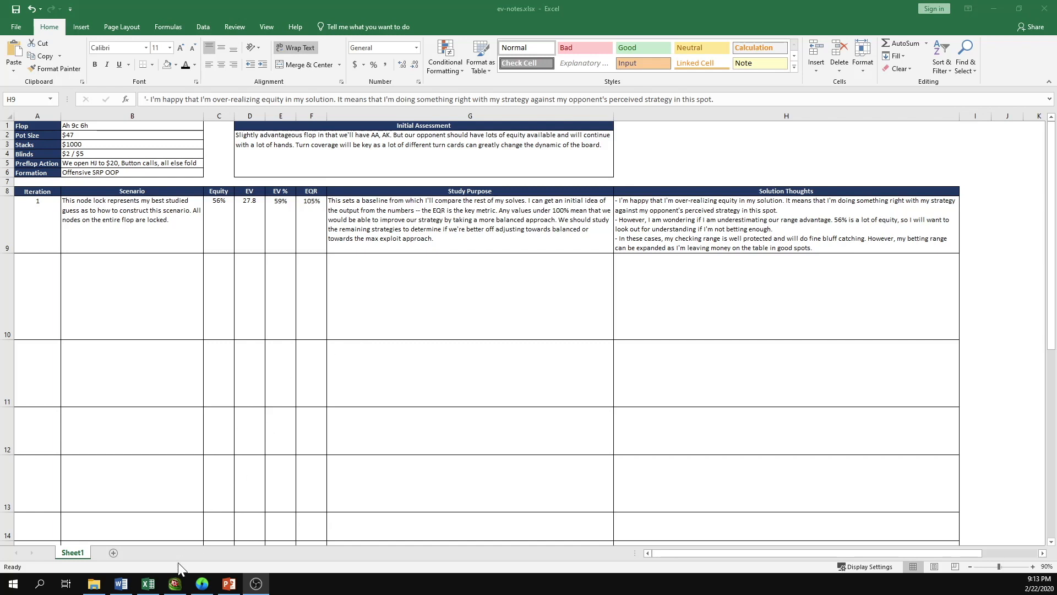
Switch to FlopzillaPro and compare both players' ranges on the flop, including hand categories and the equity graph.
click(175, 583)
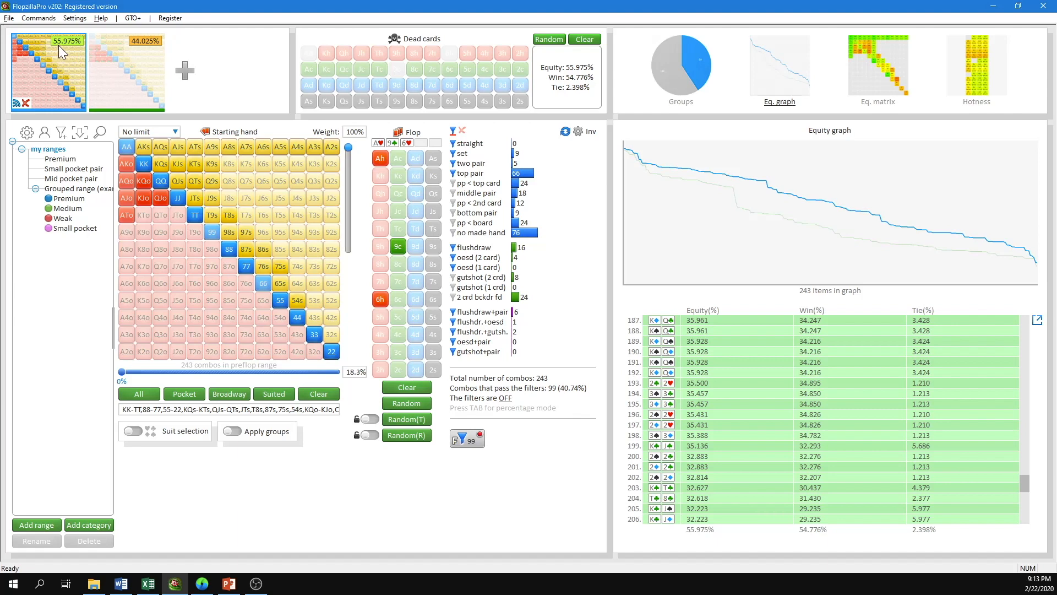
click(139, 46)
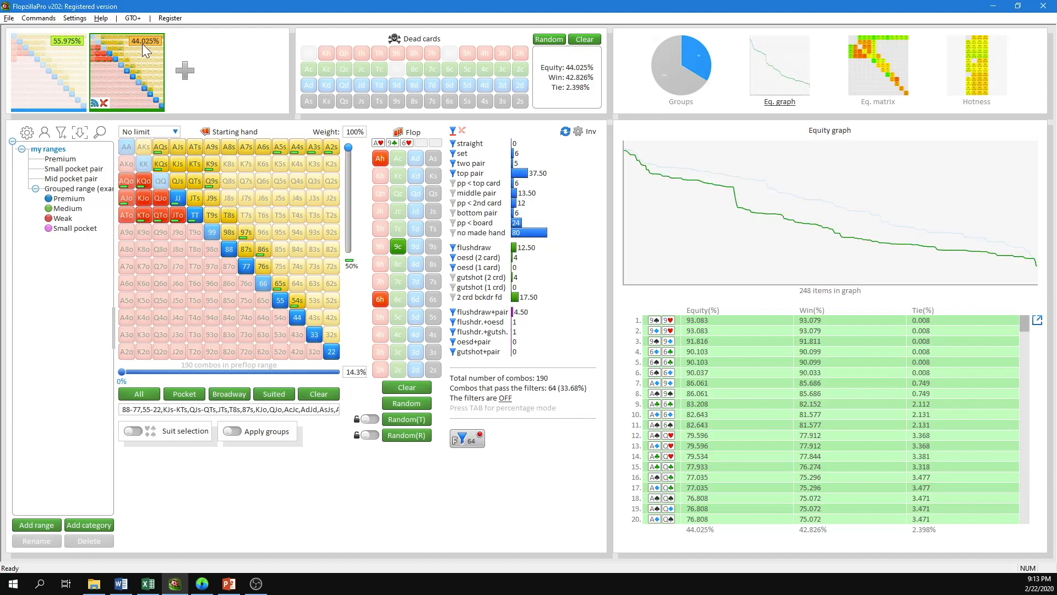
click(67, 73)
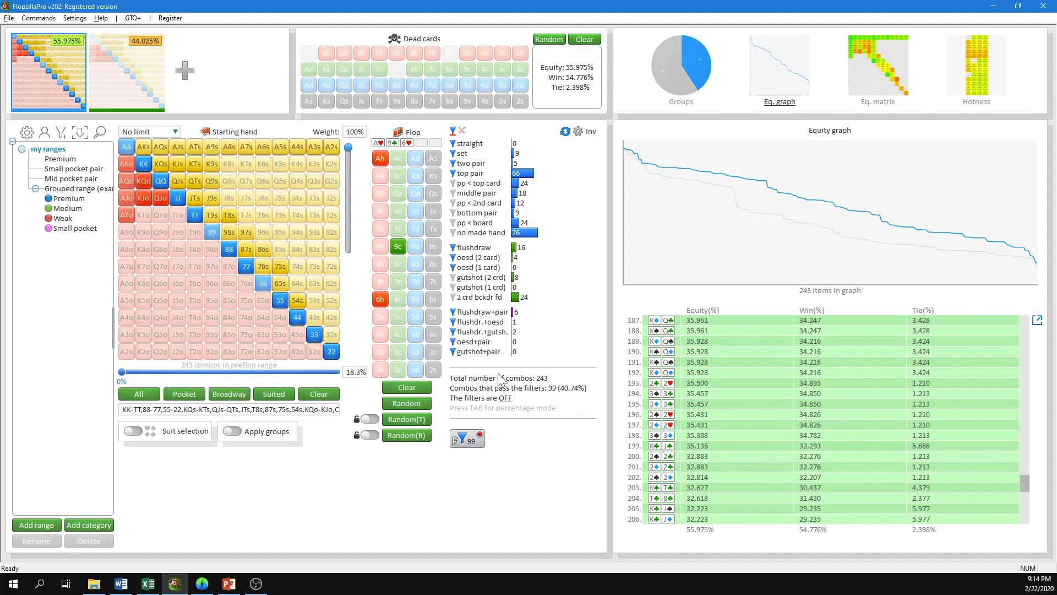
mouse_move(518, 178)
click(158, 82)
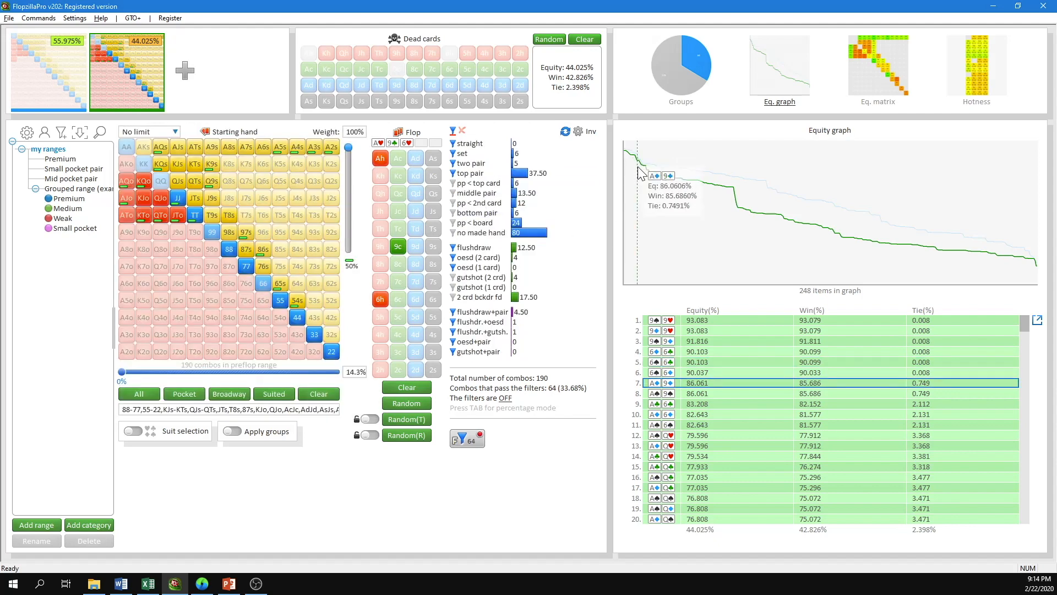
mouse_move(627, 168)
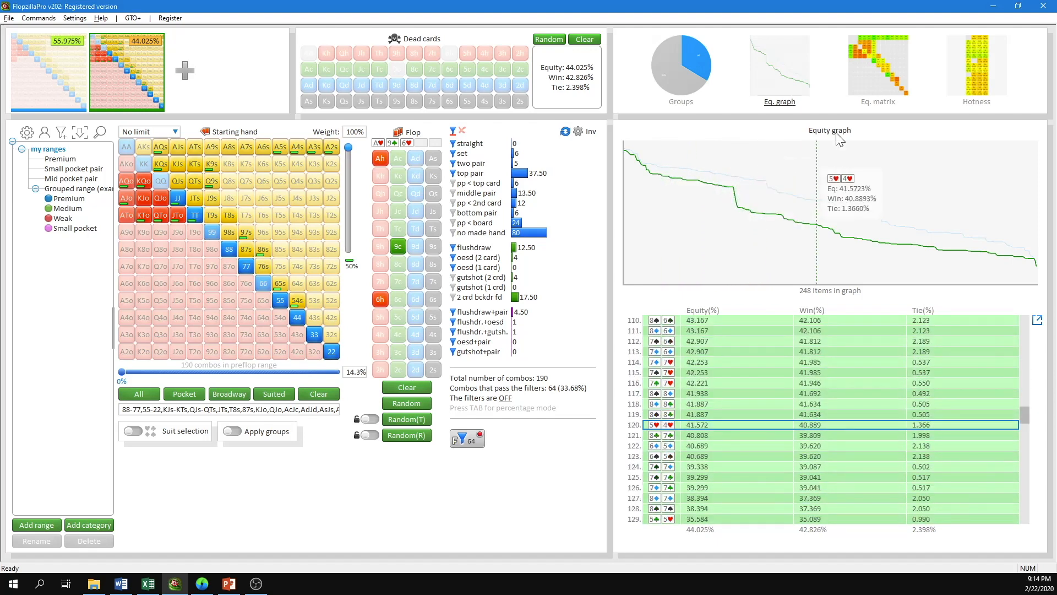
Examine the turn-card Hotness charts for both ranges to see which cards raise or lower the first range's equity.
click(975, 75)
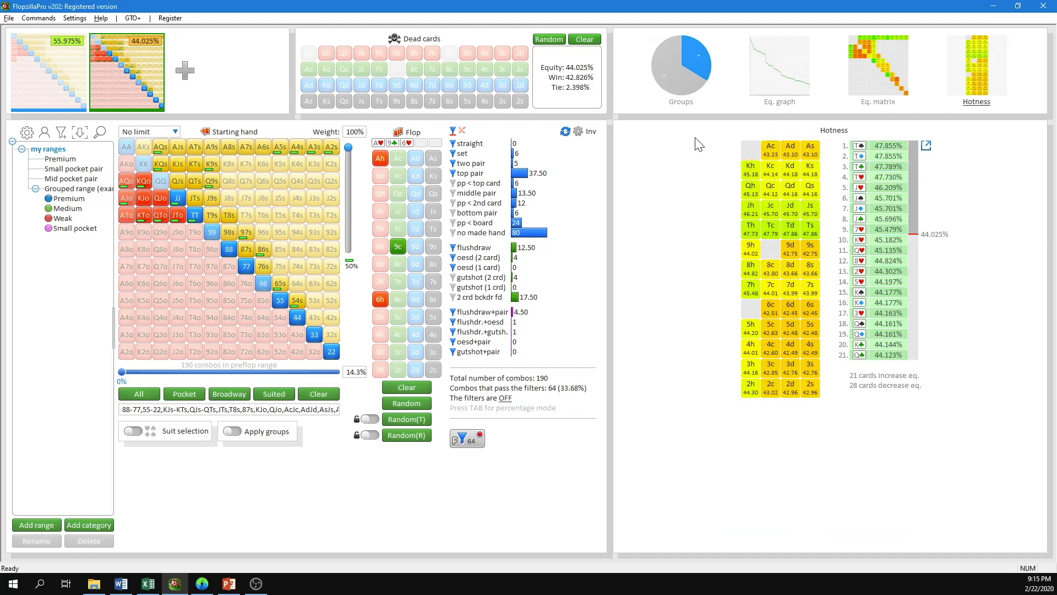
click(48, 86)
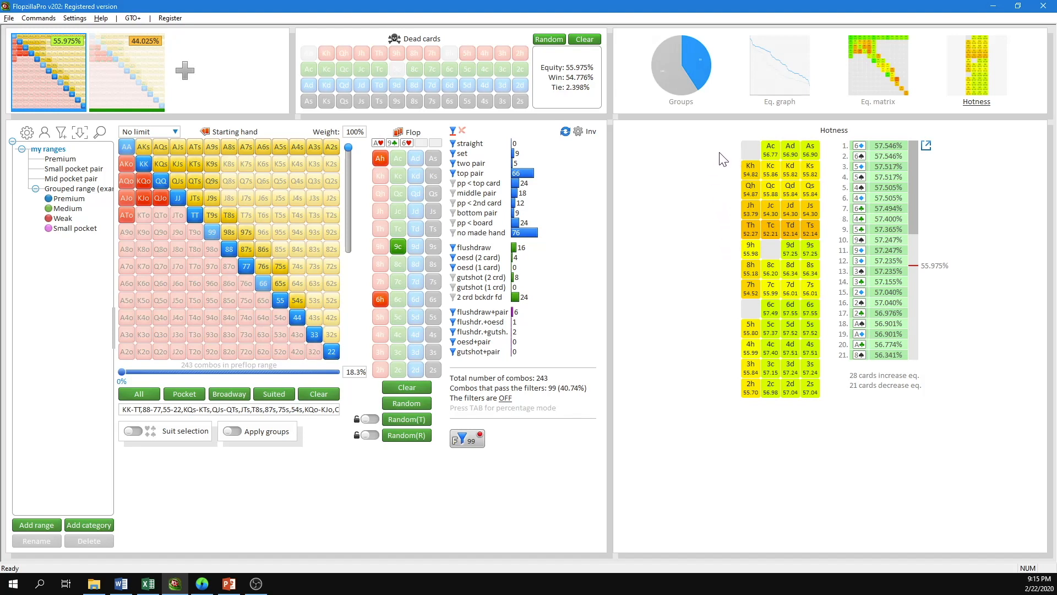
click(750, 209)
click(751, 249)
click(810, 150)
click(788, 251)
click(811, 251)
click(790, 308)
click(789, 354)
click(790, 354)
mouse_move(852, 378)
Switch to GTO+, open 02-equilibrium.gto without saving changes to 01-full-node-lock.gto, and check the overall EV.
click(202, 583)
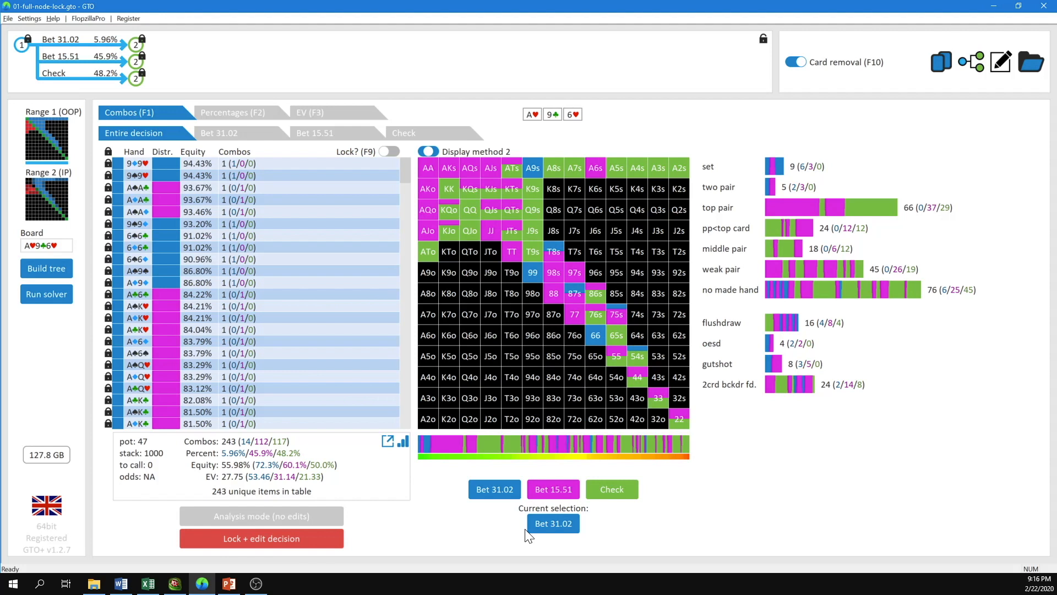
click(8, 18)
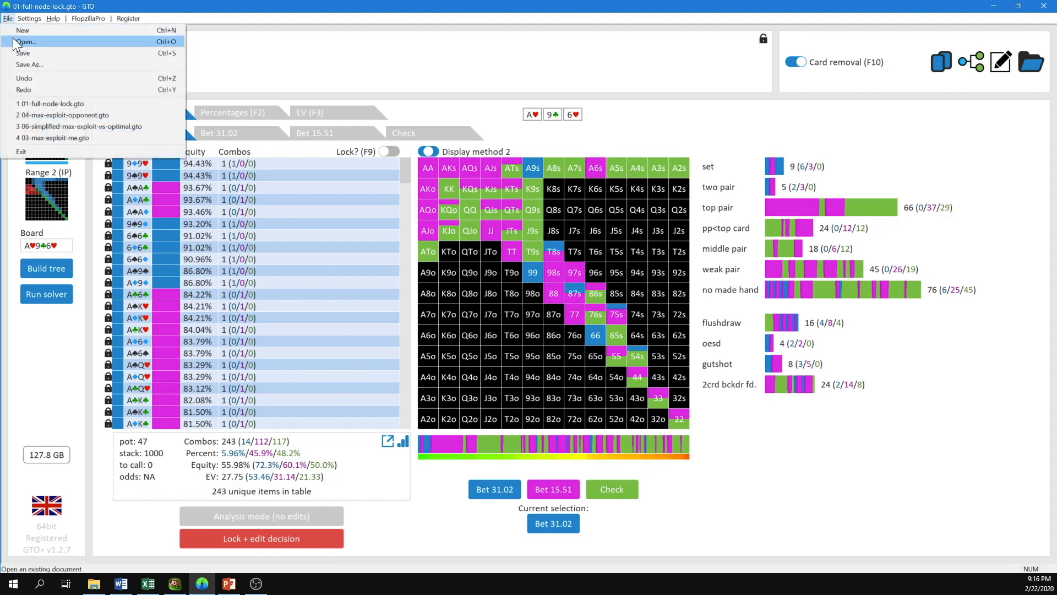
click(15, 42)
double_click(486, 226)
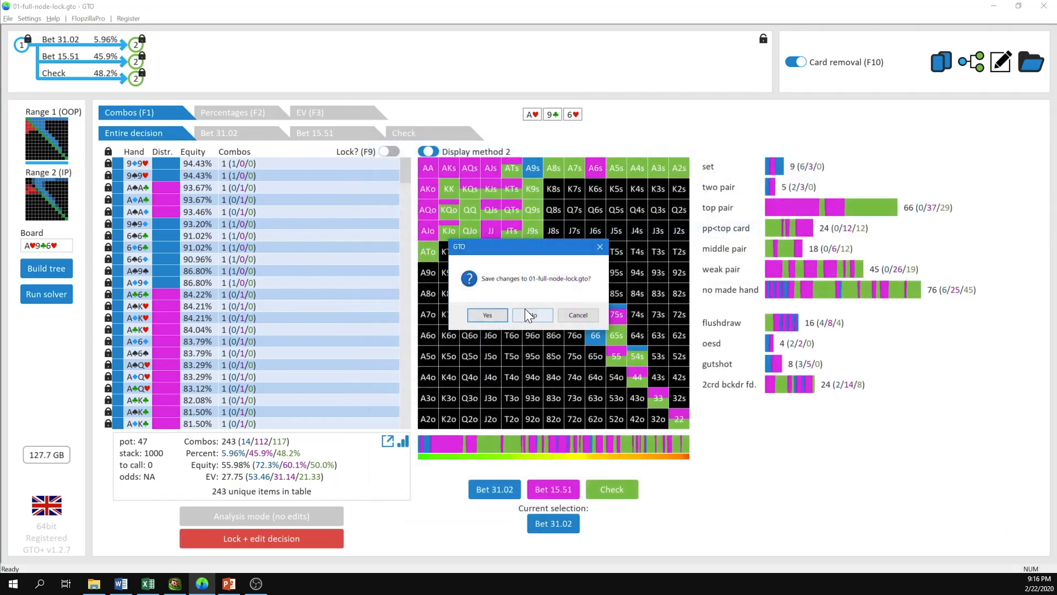
click(530, 315)
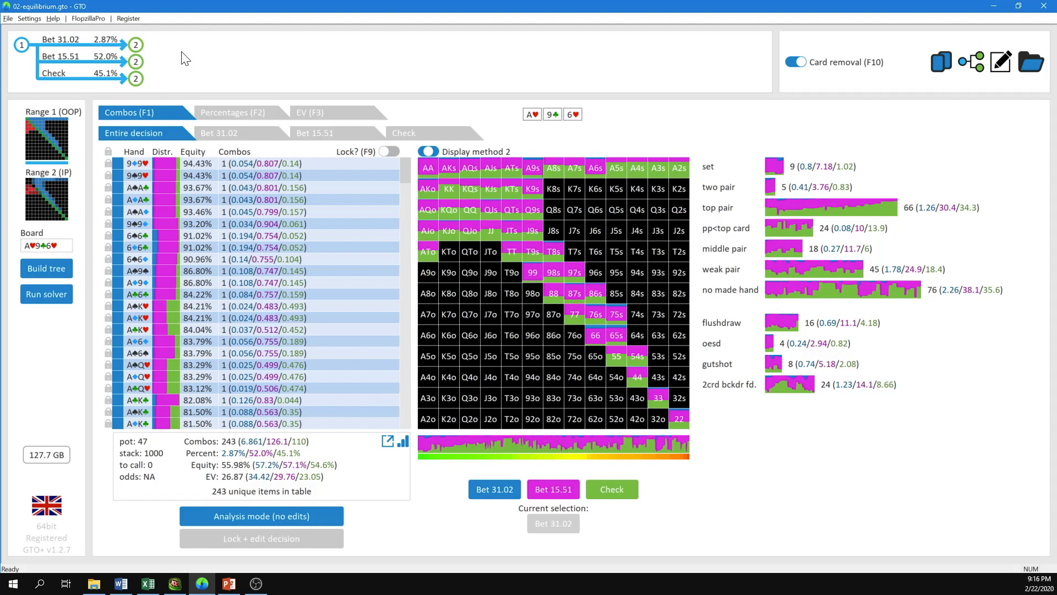
mouse_move(235, 484)
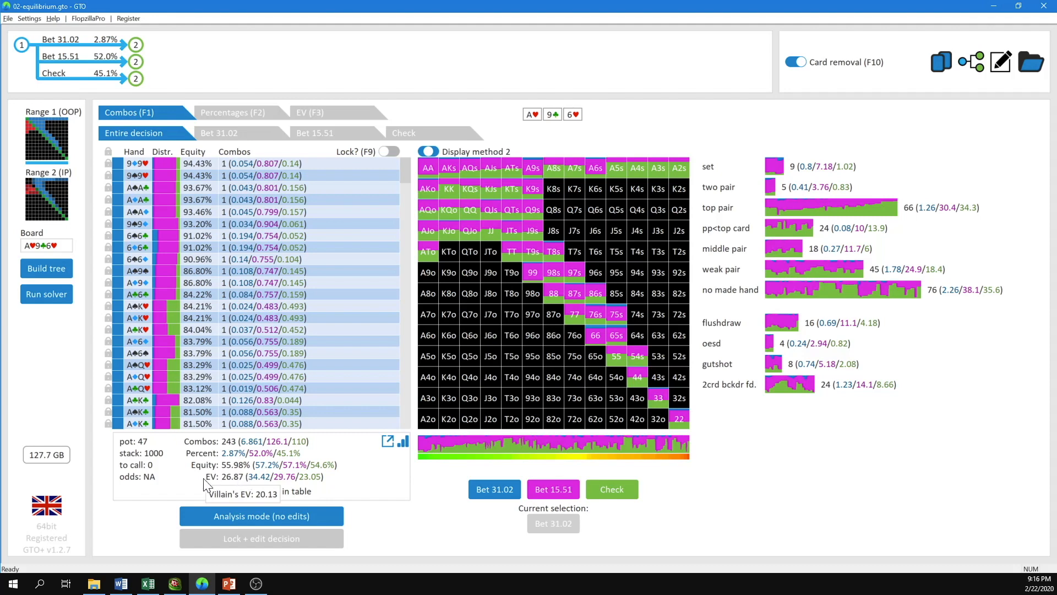
Switch to the Excel notes and turn the text of the whole iteration 2 row (A10:H10) black.
click(147, 583)
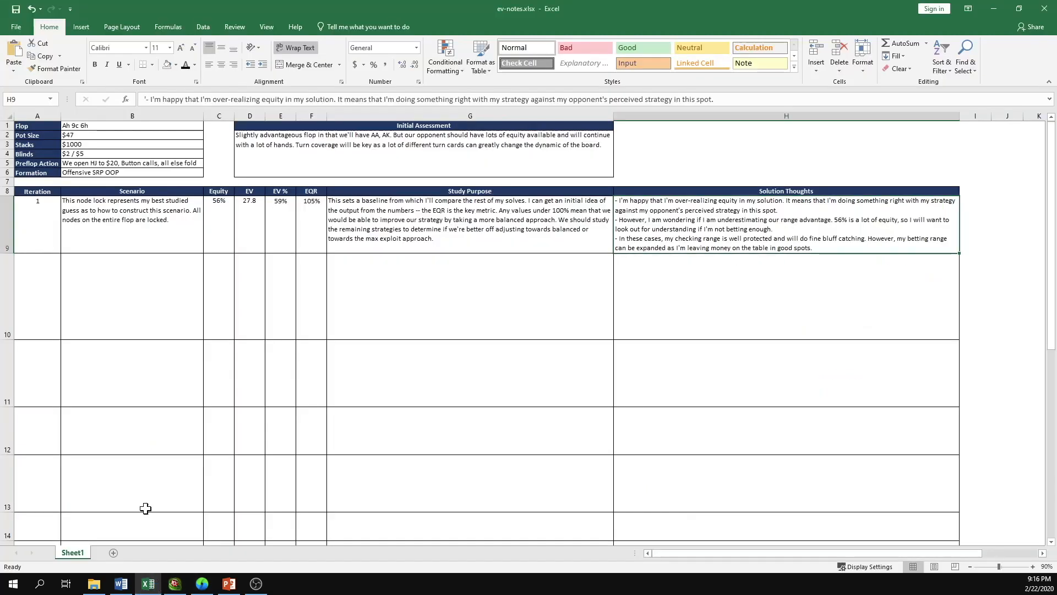
drag(40, 295, 661, 297)
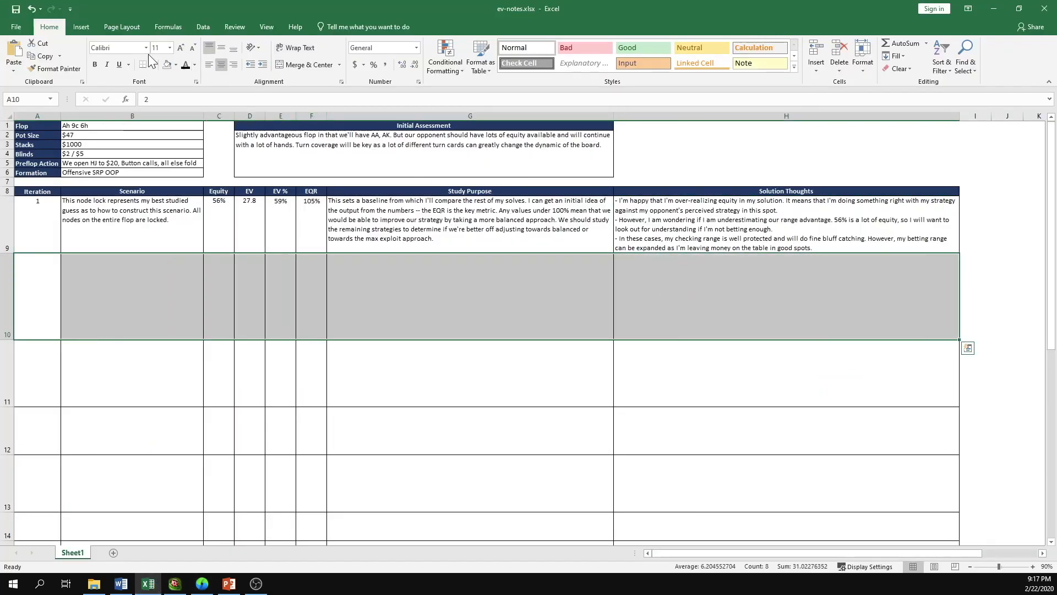
click(186, 64)
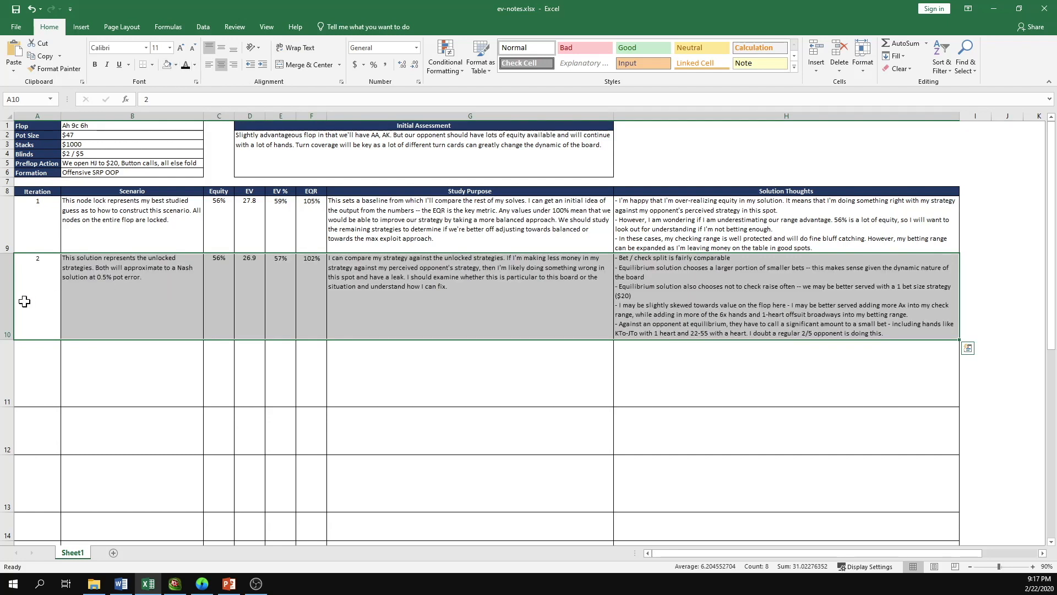
Review iteration 2's scenario and EV in the notes, and switch to GTO+ to examine the opponent's responses to the 31.02 and 15.51 bets.
click(152, 315)
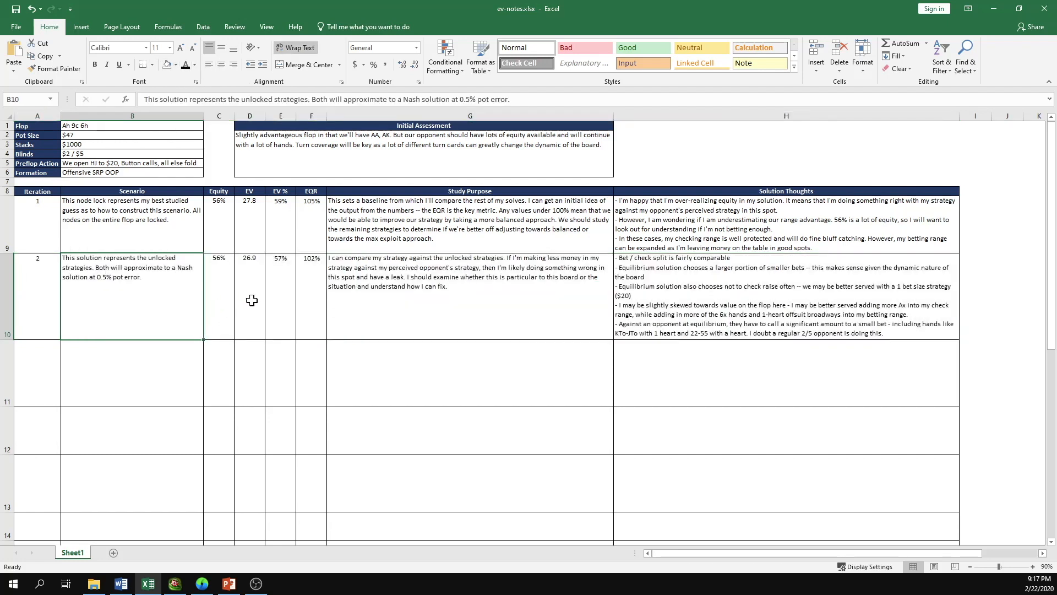
click(252, 280)
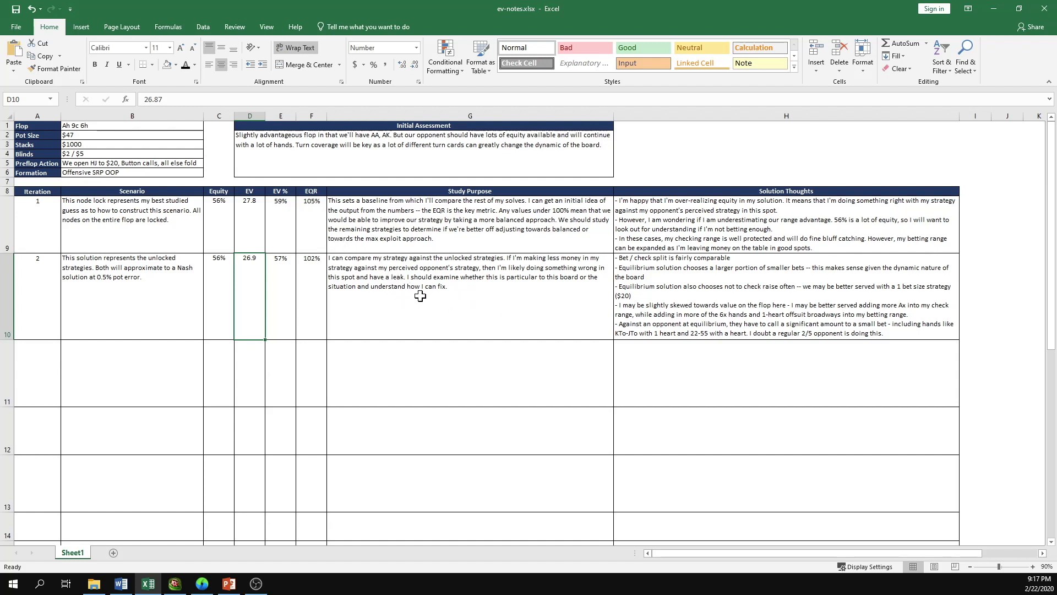
click(205, 586)
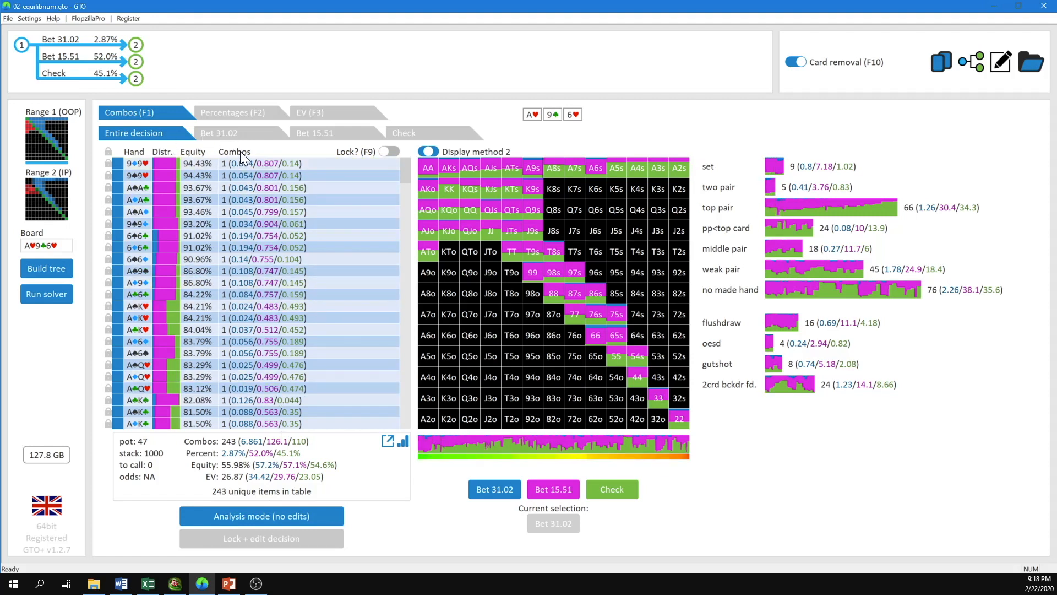
mouse_move(85, 41)
click(140, 43)
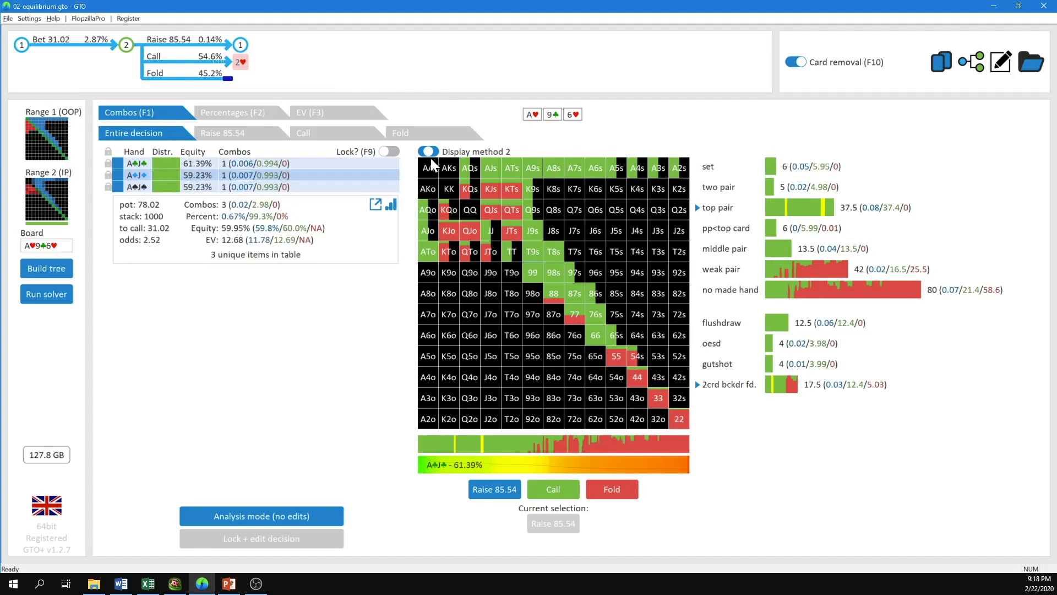
click(32, 48)
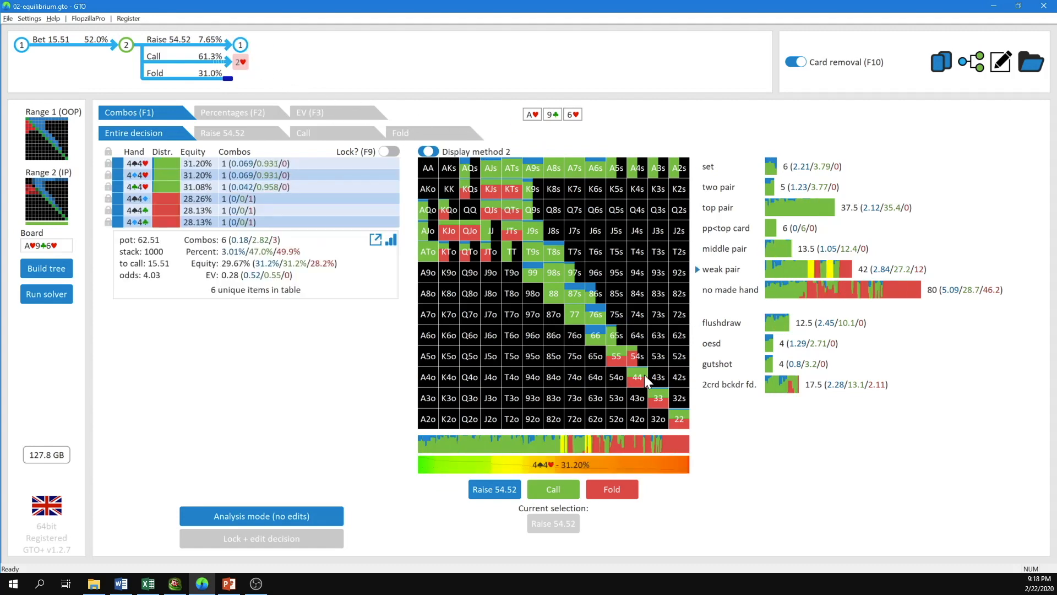
click(29, 49)
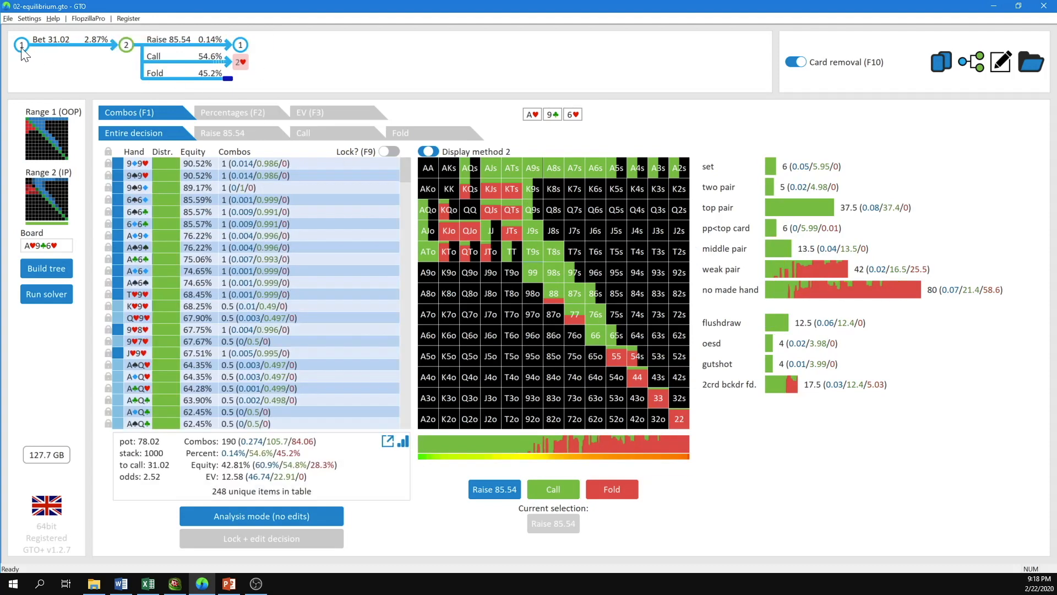
click(23, 45)
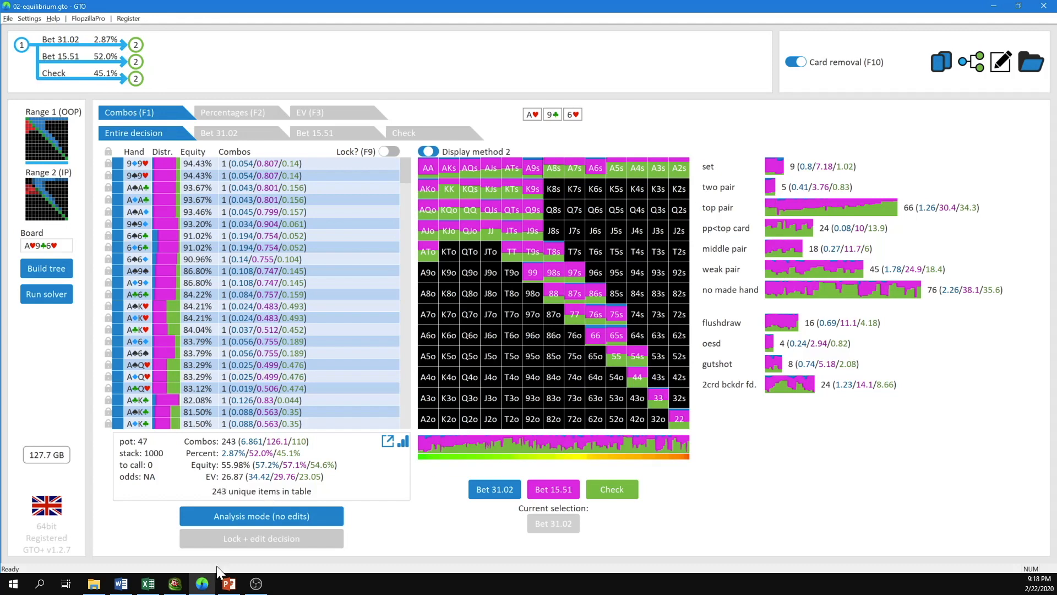
Open 03-max-exploit-me.gto in GTO+ without saving changes to 02-equilibrium.gto.
click(148, 583)
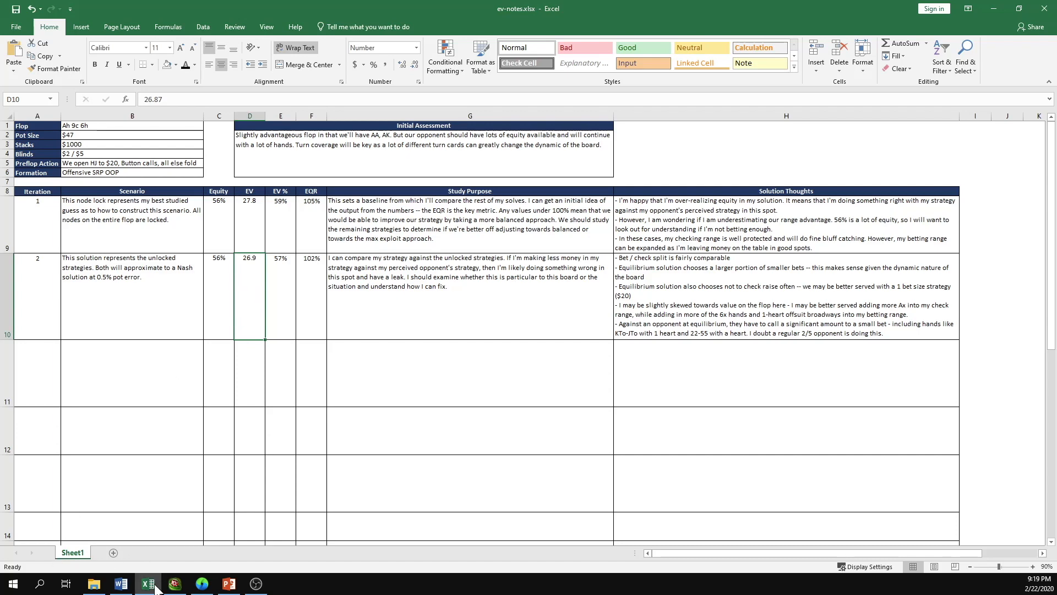
click(202, 584)
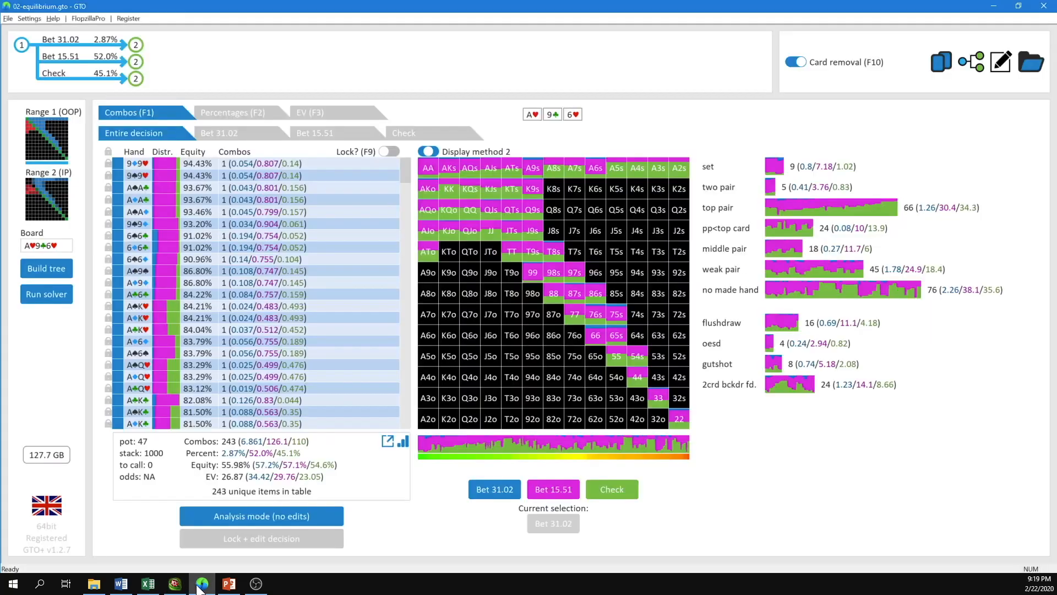
click(8, 18)
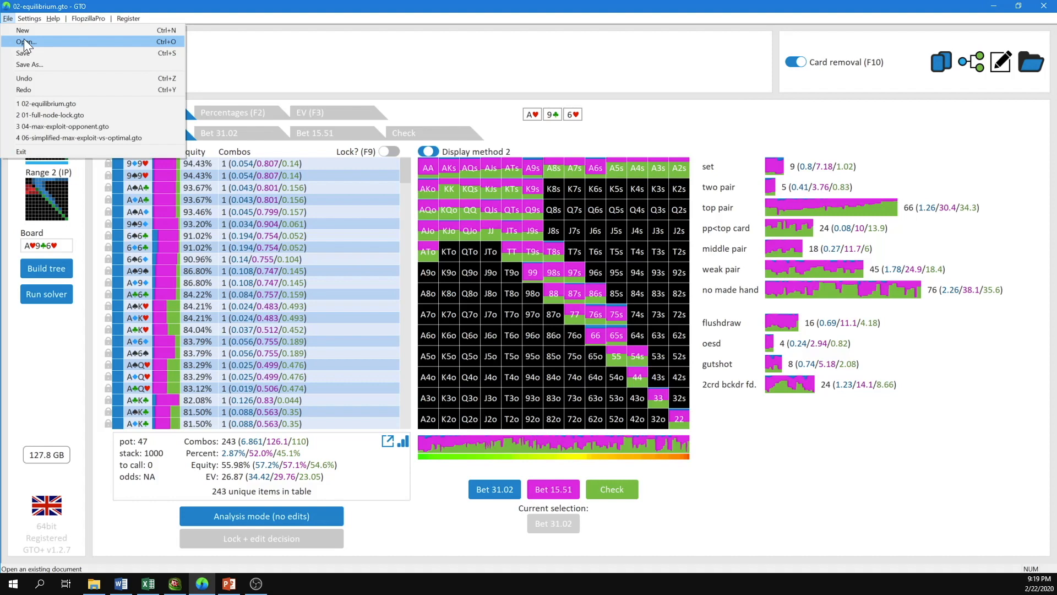
click(24, 42)
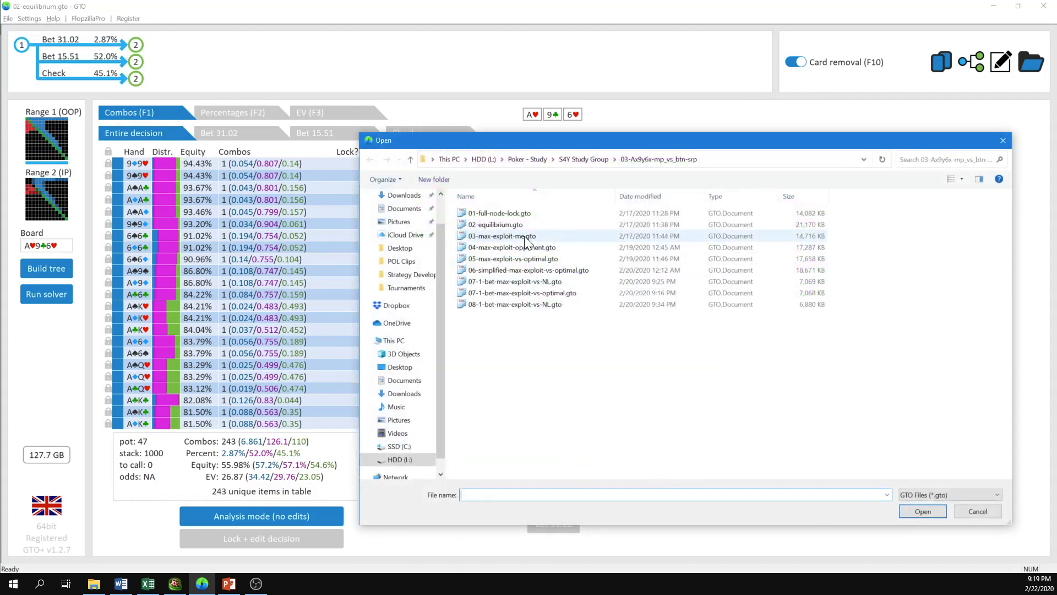
double_click(517, 236)
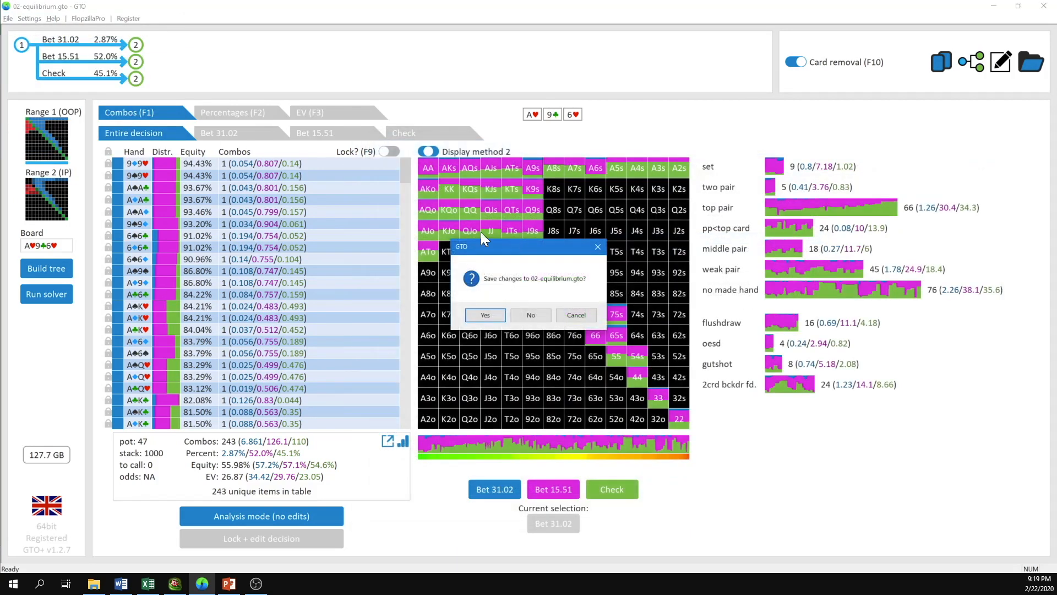
click(531, 315)
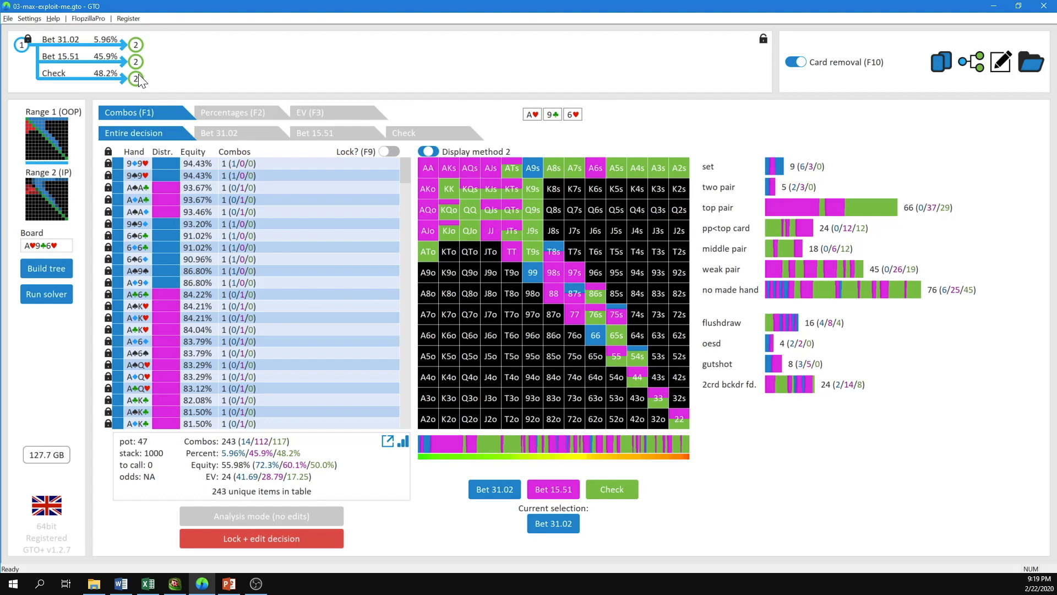
Switch to the Excel notes, turn the iteration 3 row's text (A11:H11) black, and compare its EV with iteration 1's.
mouse_move(223, 490)
click(148, 583)
drag(39, 375, 770, 374)
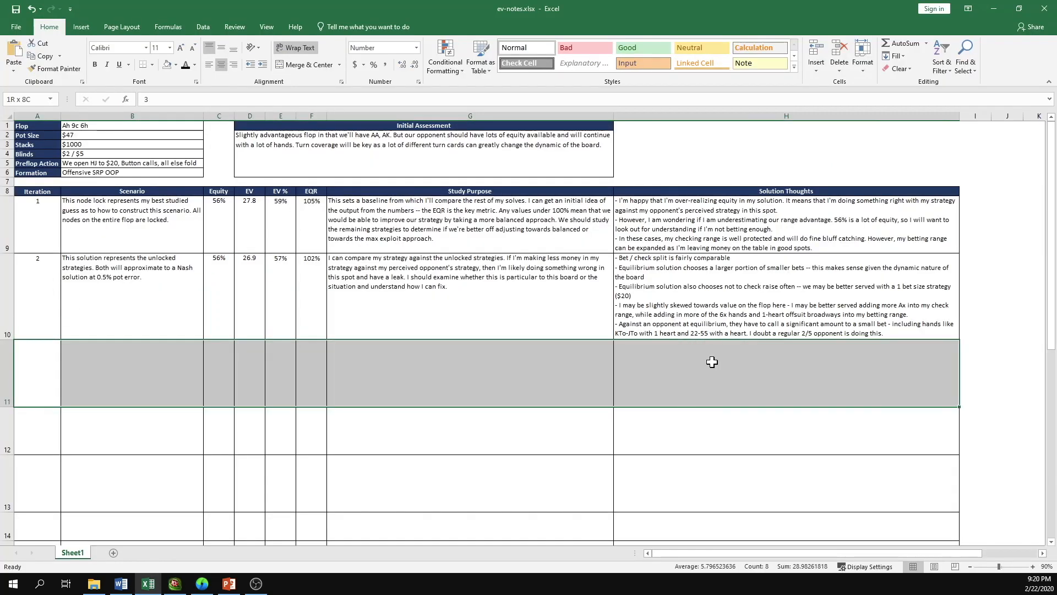
click(187, 66)
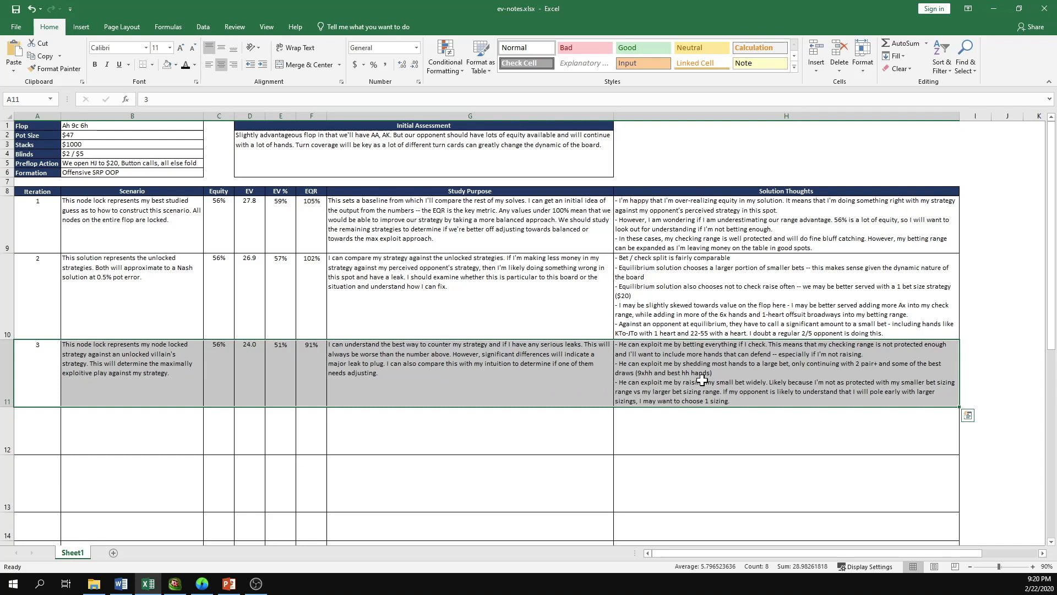
click(250, 377)
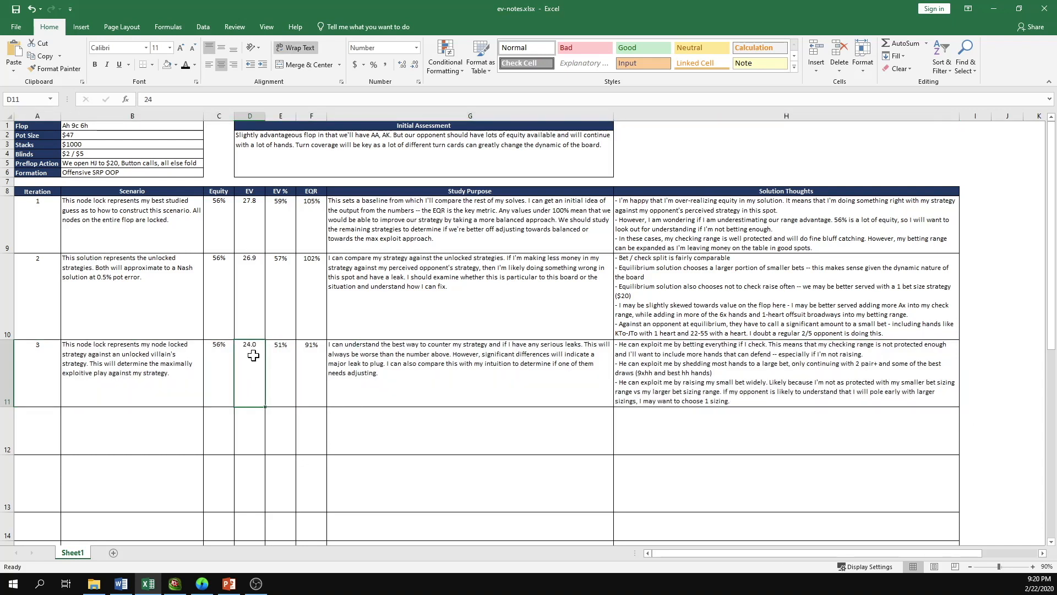
click(251, 216)
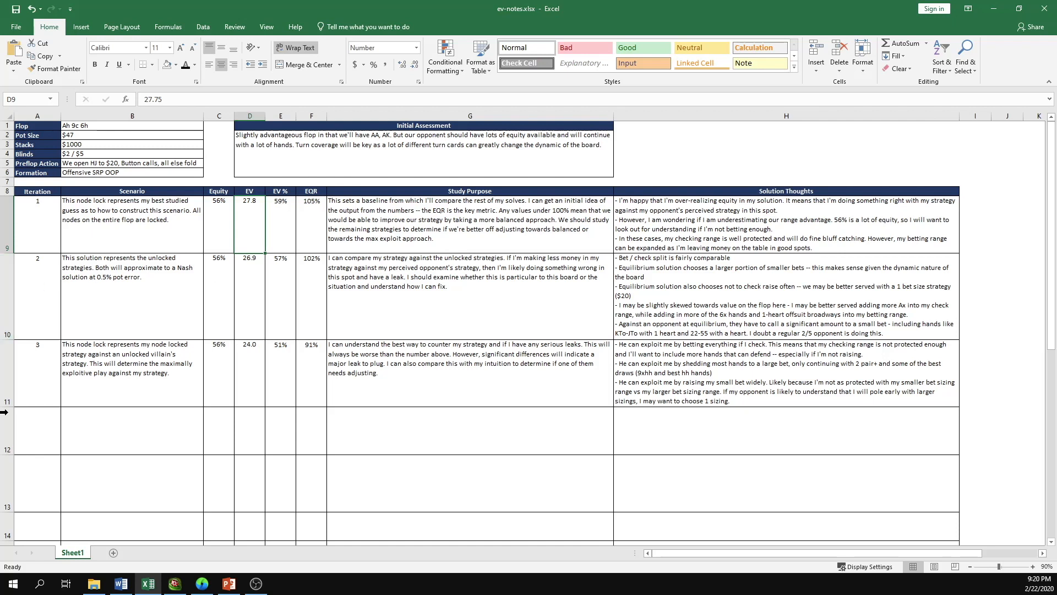
Switch to GTO+ and examine the opponent's exploitative responses to the 31.02 bet, the 15.51 bet and the check.
click(203, 584)
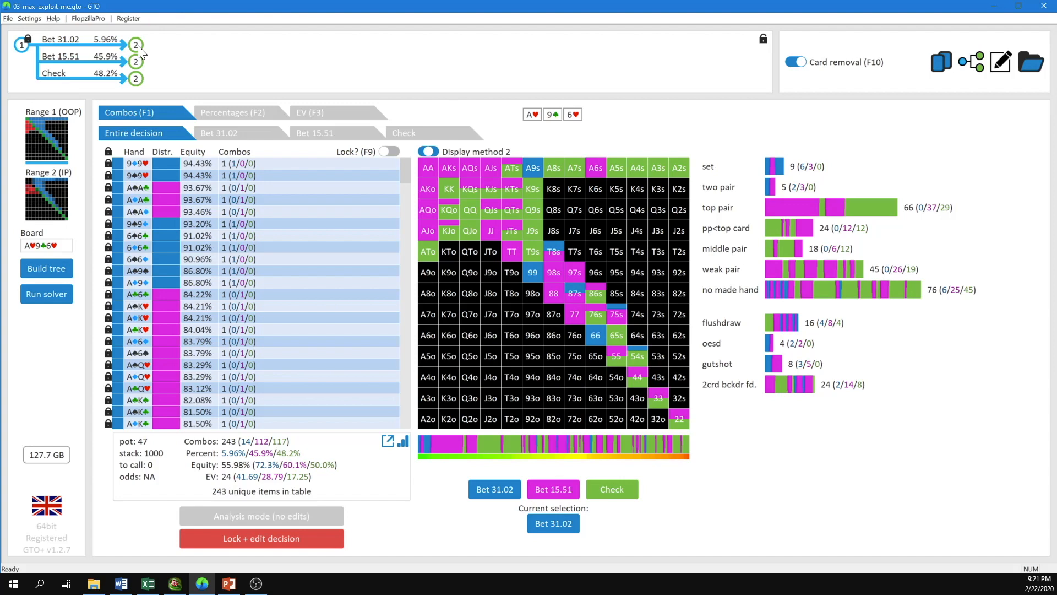
click(136, 45)
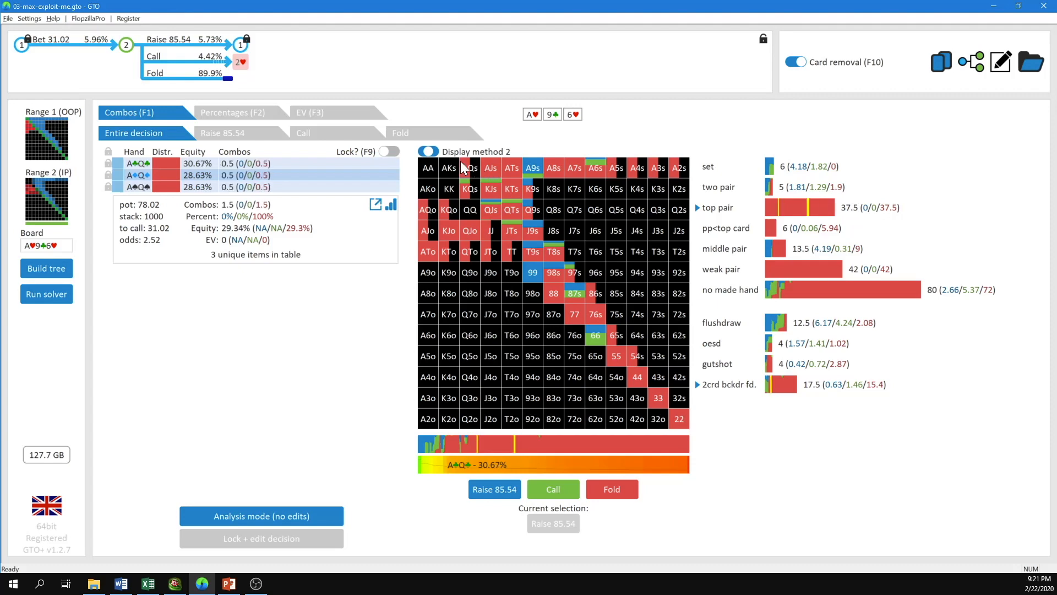
click(20, 45)
click(136, 62)
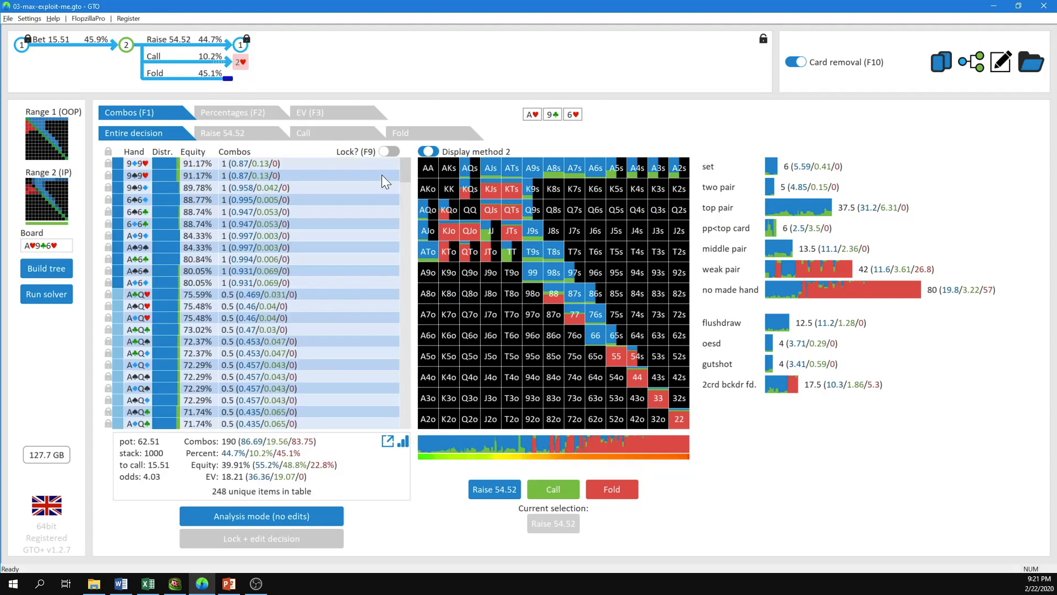
click(22, 47)
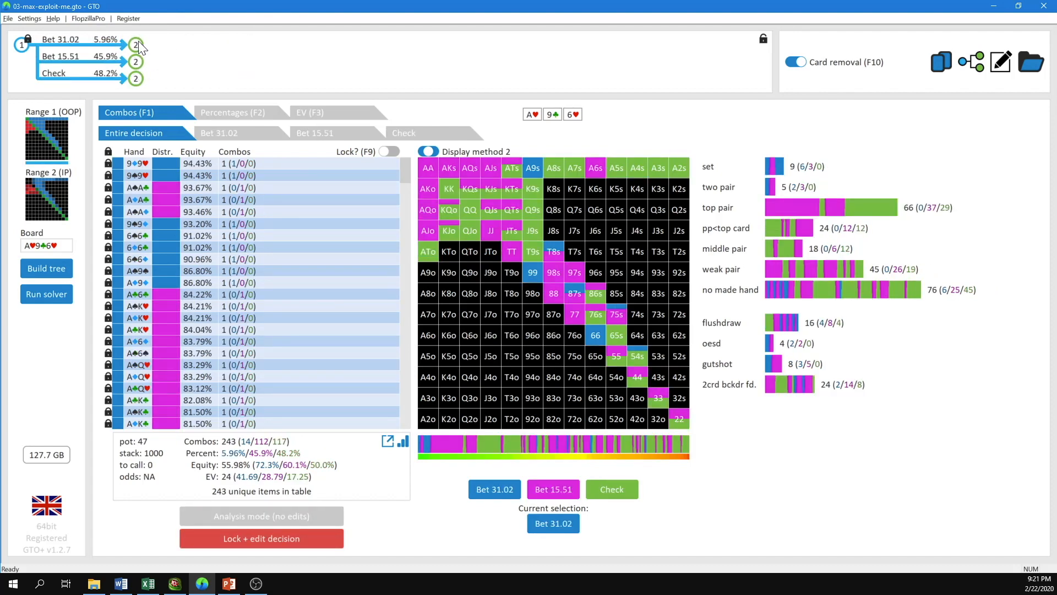
click(136, 79)
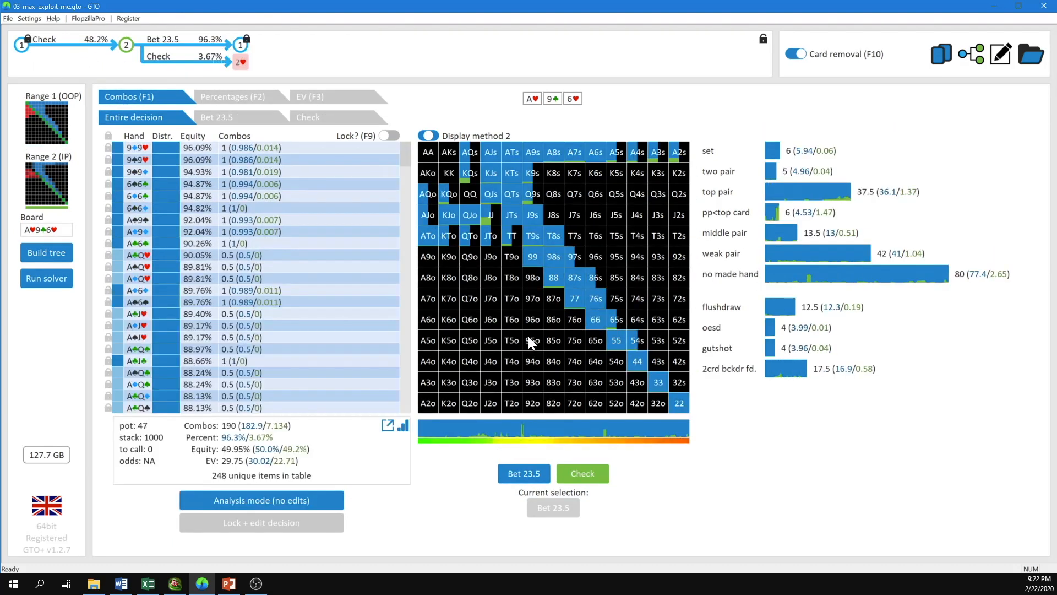
click(21, 45)
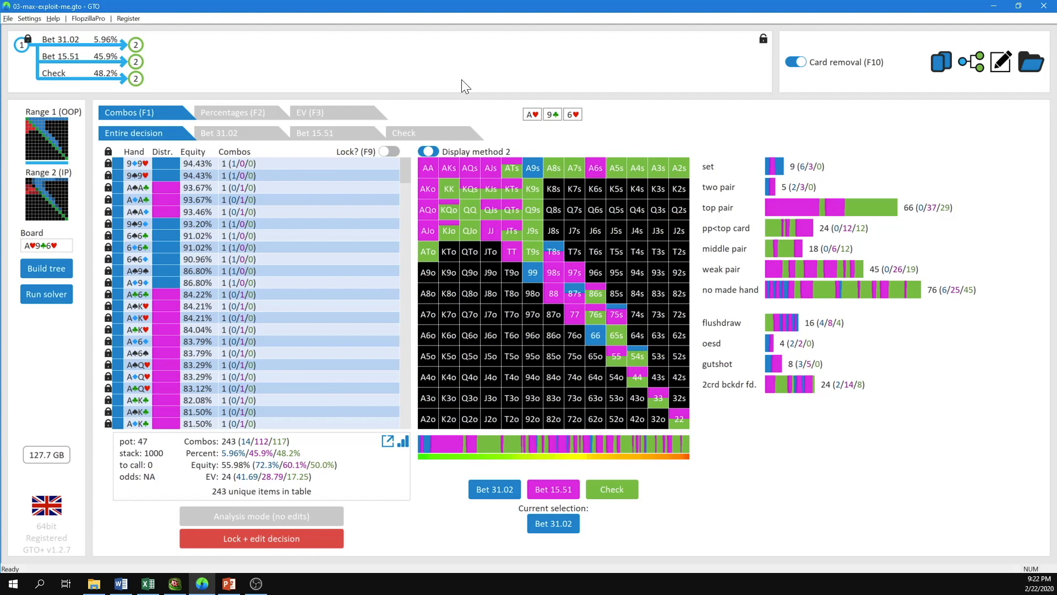
click(136, 62)
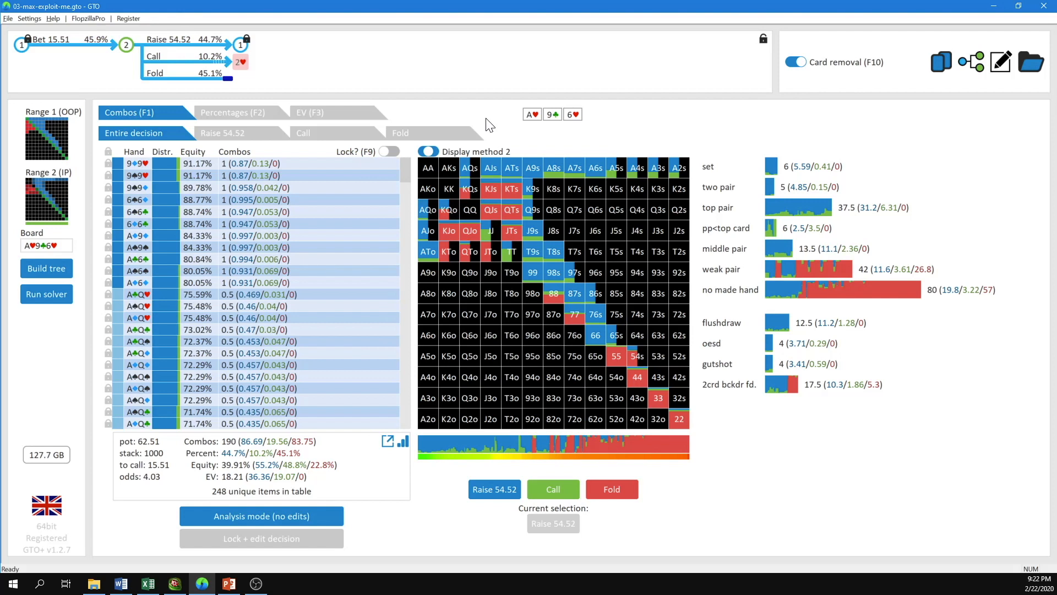
Open 04-max-exploit-opponent.gto without saving changes to 03-max-exploit-me.gto.
click(10, 18)
click(21, 47)
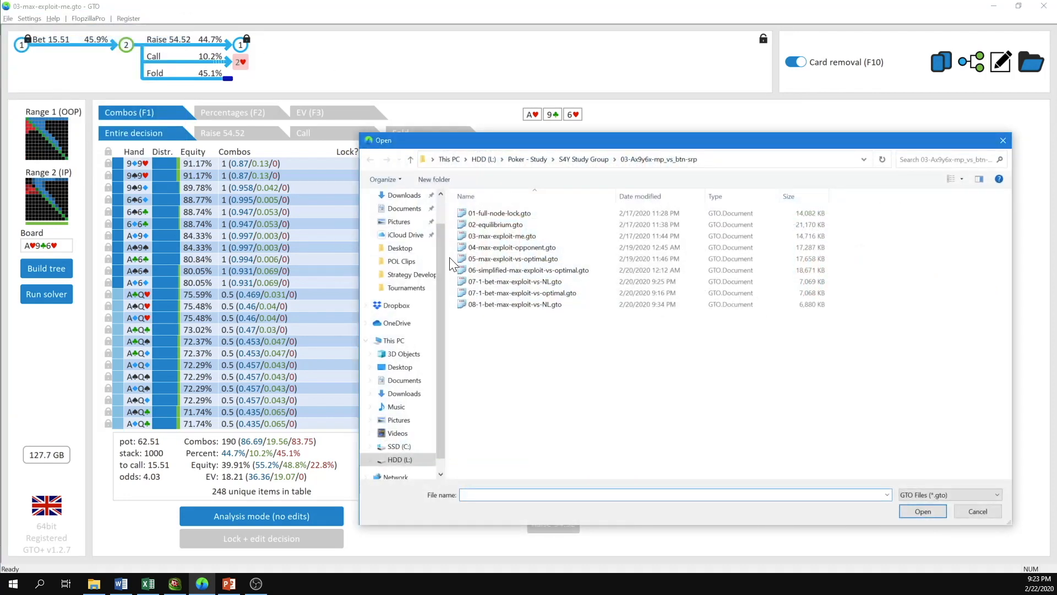
double_click(479, 247)
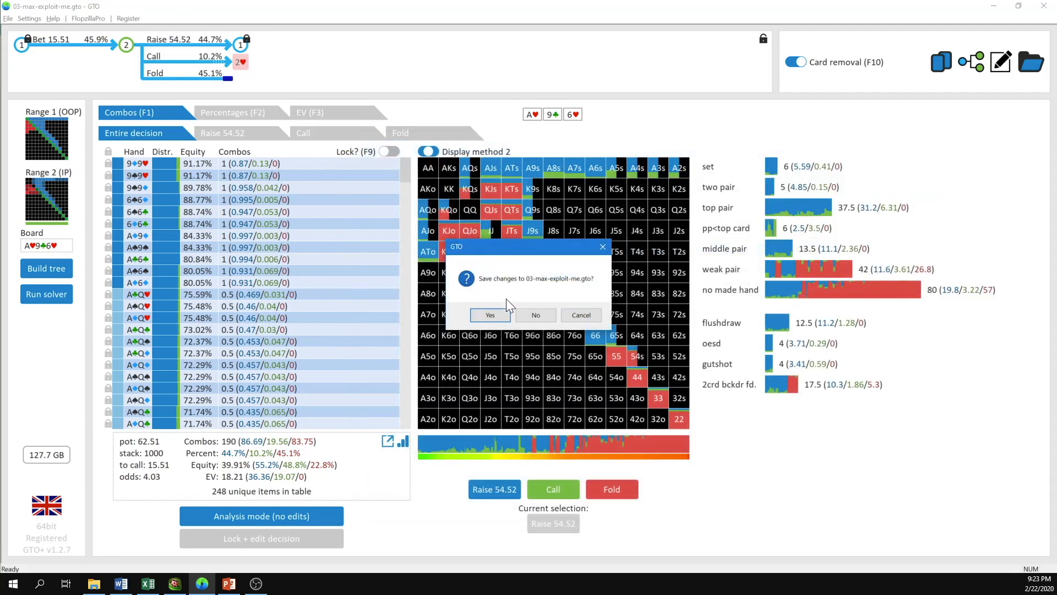
click(527, 315)
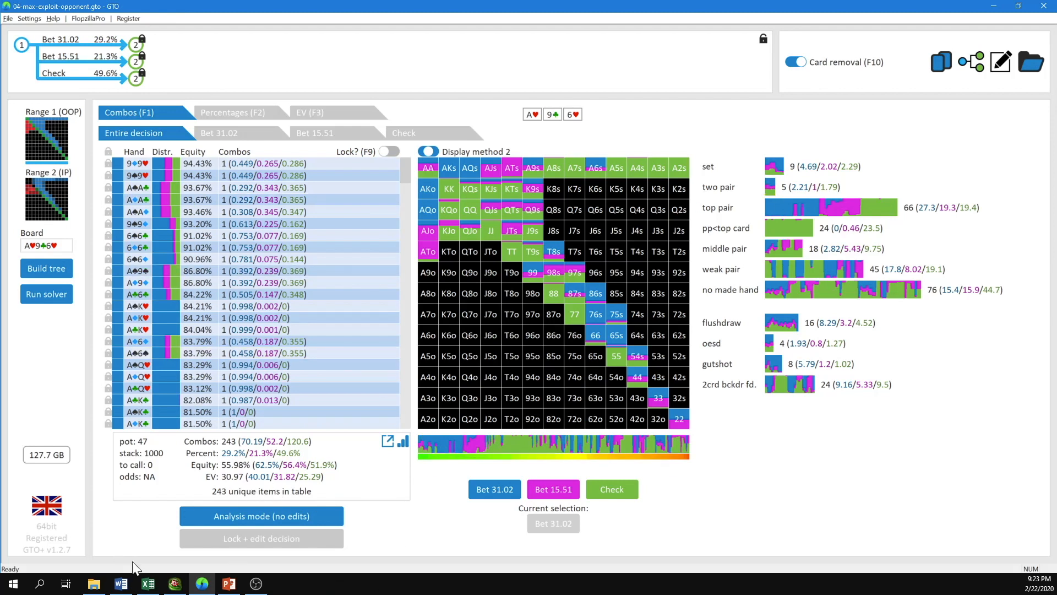
Switch to the Excel notes, turn the iteration 4 row's text (A12:H12) black, and check its EV.
click(150, 583)
drag(24, 431, 650, 435)
text(4	This node lock represents optimal strategy against a node locked villain's strategy. This will determine the maximally exploitive play against our intuition of villain's strategy.	56%	31.0	66%	118%	I can identify ways in which I can improve my strategy. By looking at how the maximally exploitative solution plays against villain's node locking strategy, I can see where I'm leaving money on the table. I can also begin to identify hand classes I should be playing differently. Finally, I can uncover population exploits in case of huge gaps to optimal.	- Against this villain, my bet/check splits remain largely the same, but I should be choosing larger sizing with my bets. This includes betting larger with some of my best Ax and also including hands that wrap around the 6 and low PPs to balance. - When I do check, I can play a pure raise/fold strategy, reserving some sets / 2 pair / best bluffs for check raises. Even weaker Ax is folded.)
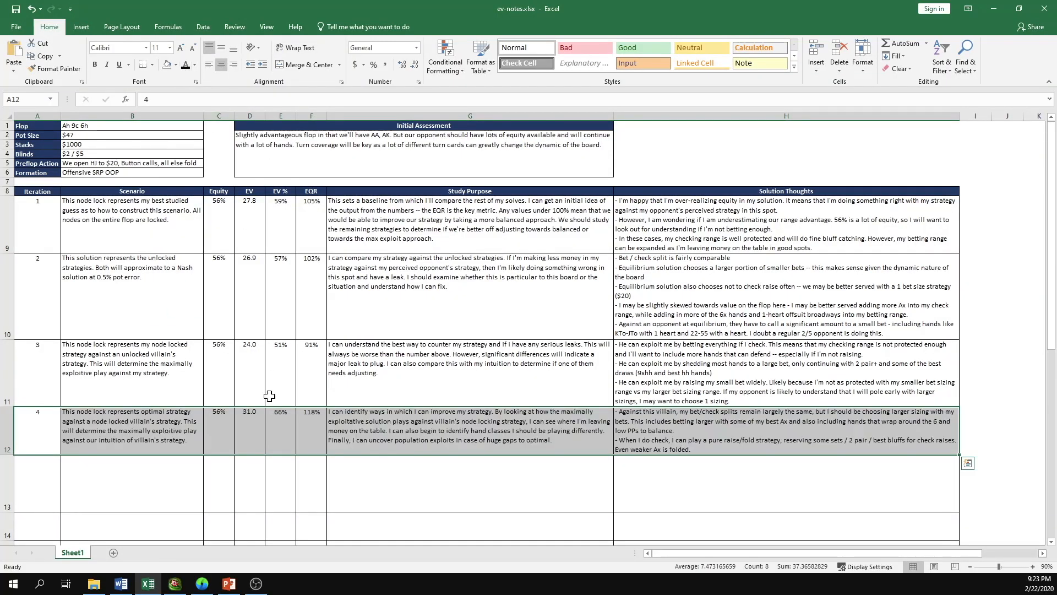
click(227, 440)
click(251, 430)
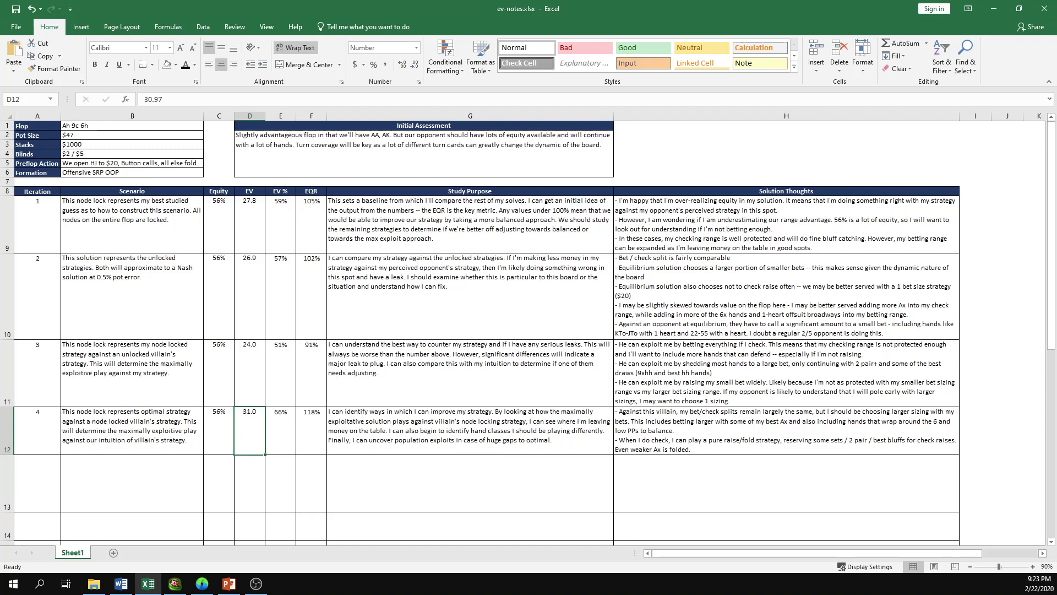
Switch to GTO+ and examine how the first range plays individual hands such as 75s and 65s against the locked opponent.
click(204, 584)
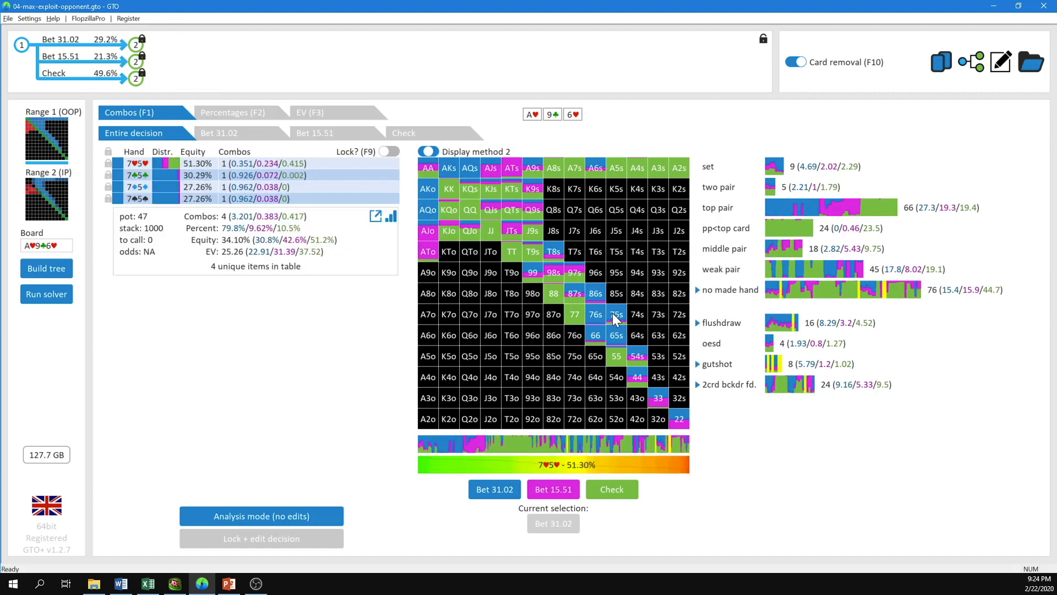
mouse_move(114, 60)
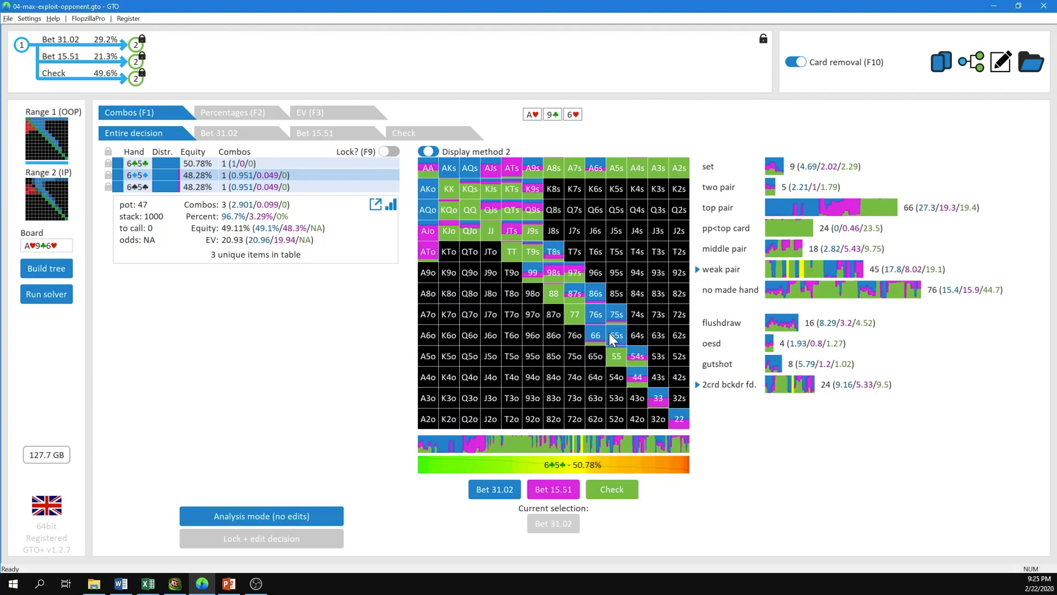
click(612, 338)
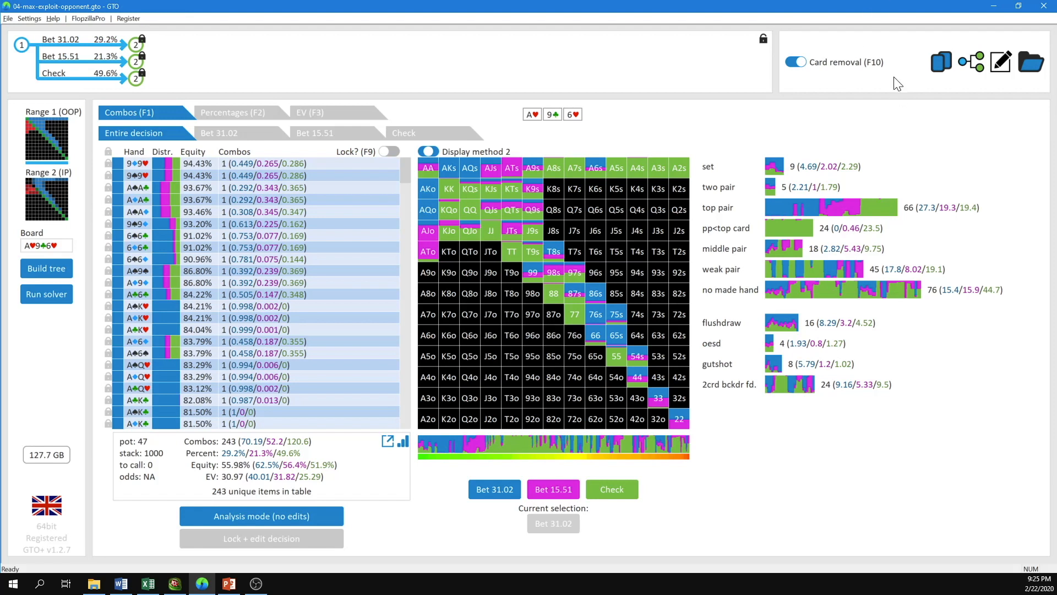
Open 05-max-exploit-vs-optimal.gto from the study folder.
click(8, 19)
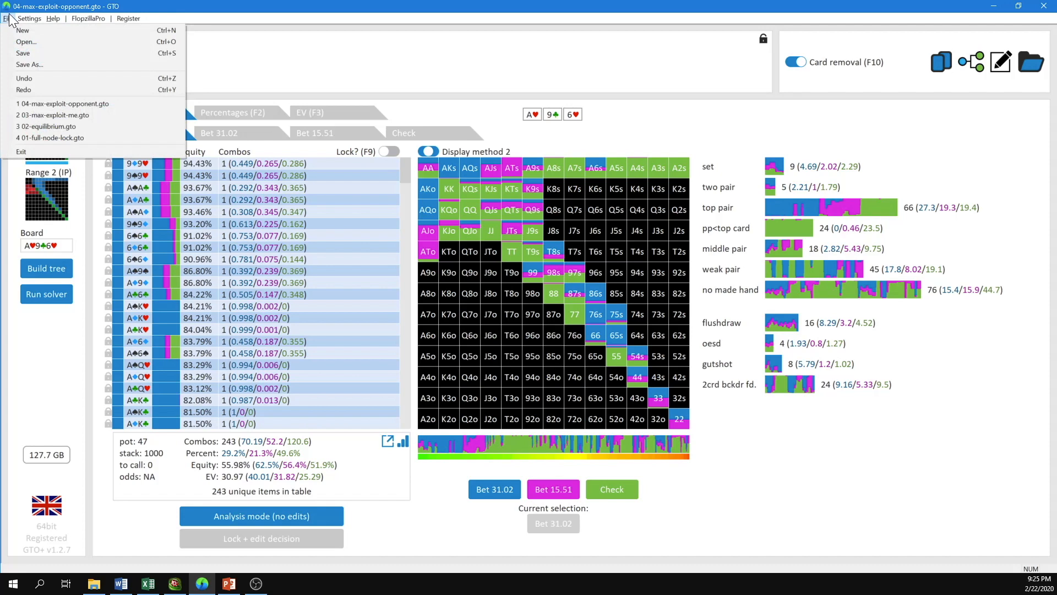
click(12, 42)
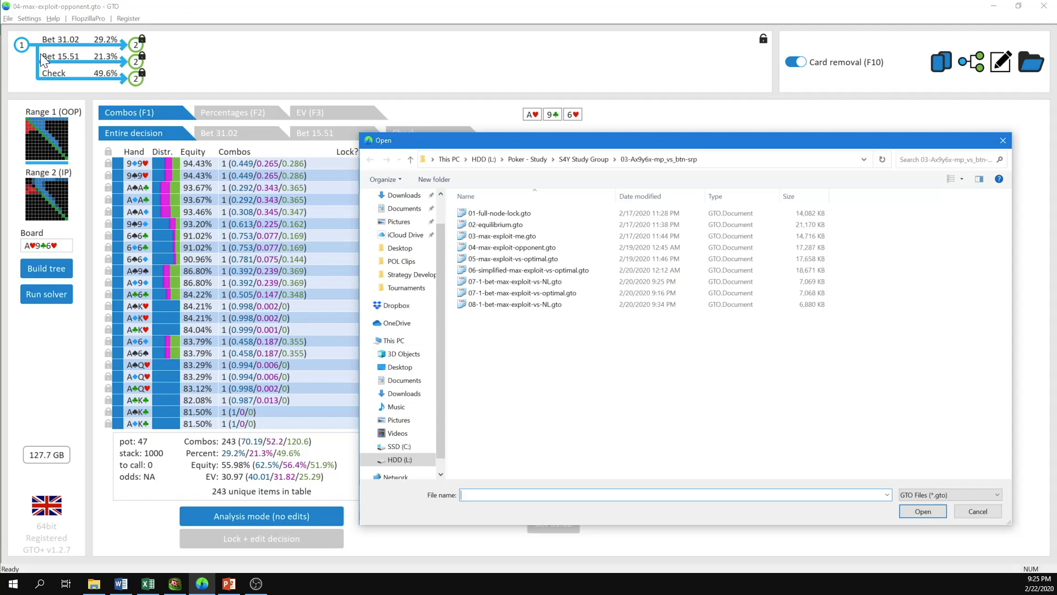
double_click(503, 260)
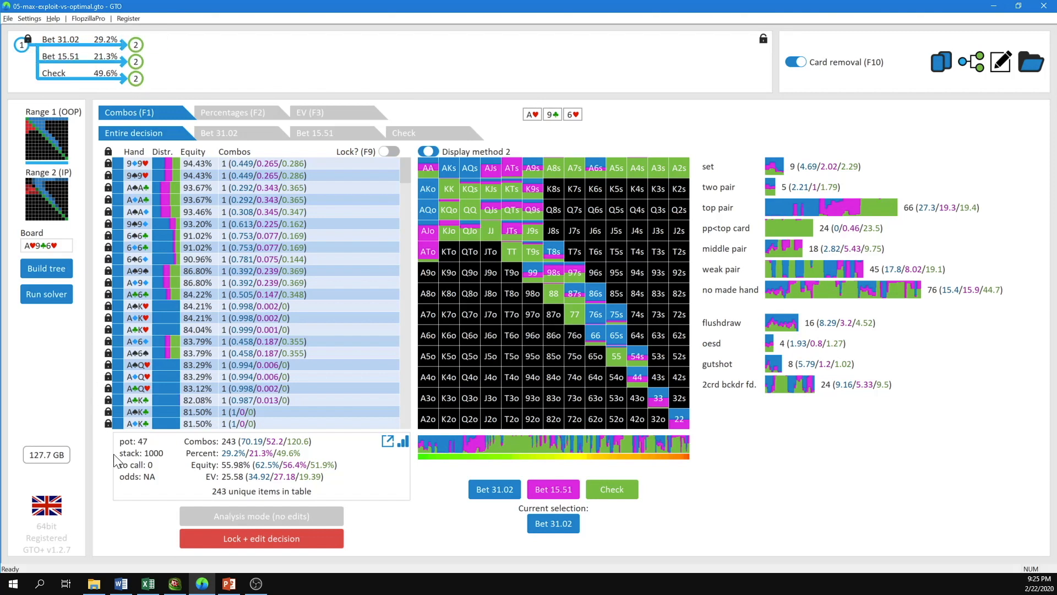
Switch to the Excel notes, turn the iteration 5 row's text (A13:H13) black, and check its EV.
click(147, 583)
click(43, 486)
drag(100, 488, 881, 485)
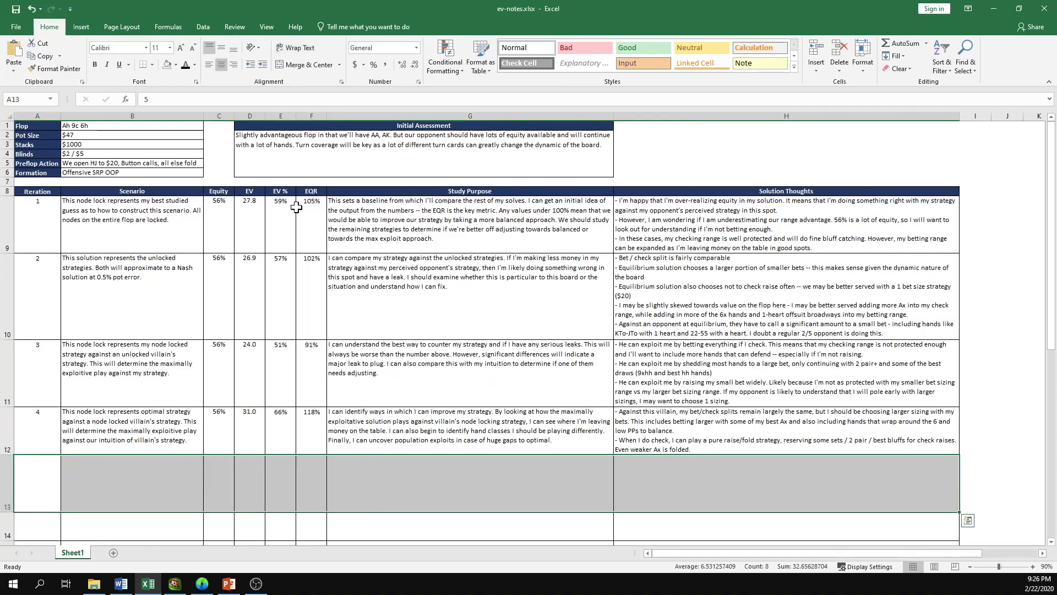
click(185, 65)
click(254, 487)
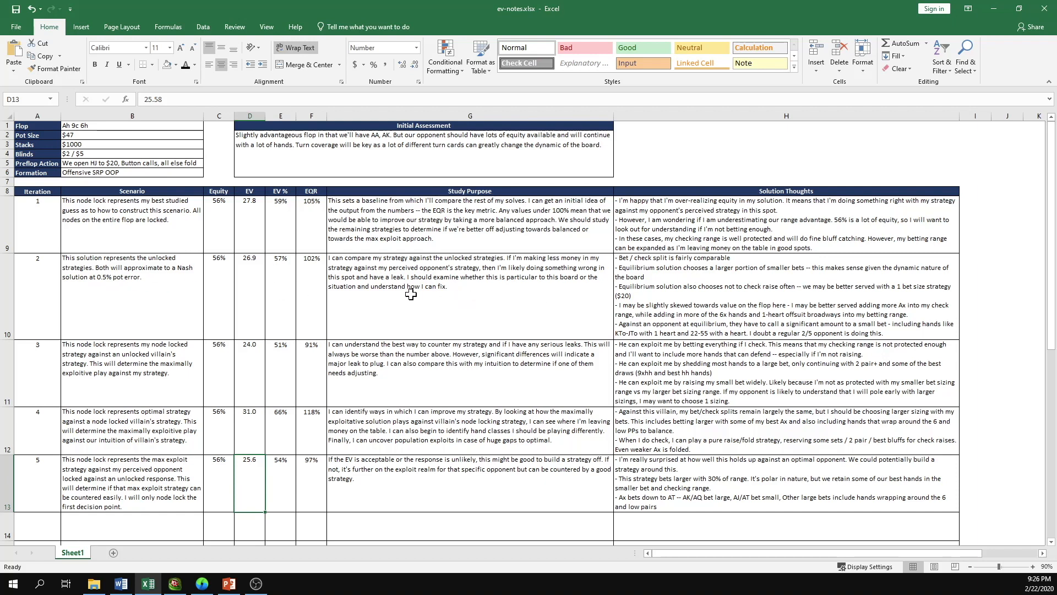
scroll(347, 311, down, 1)
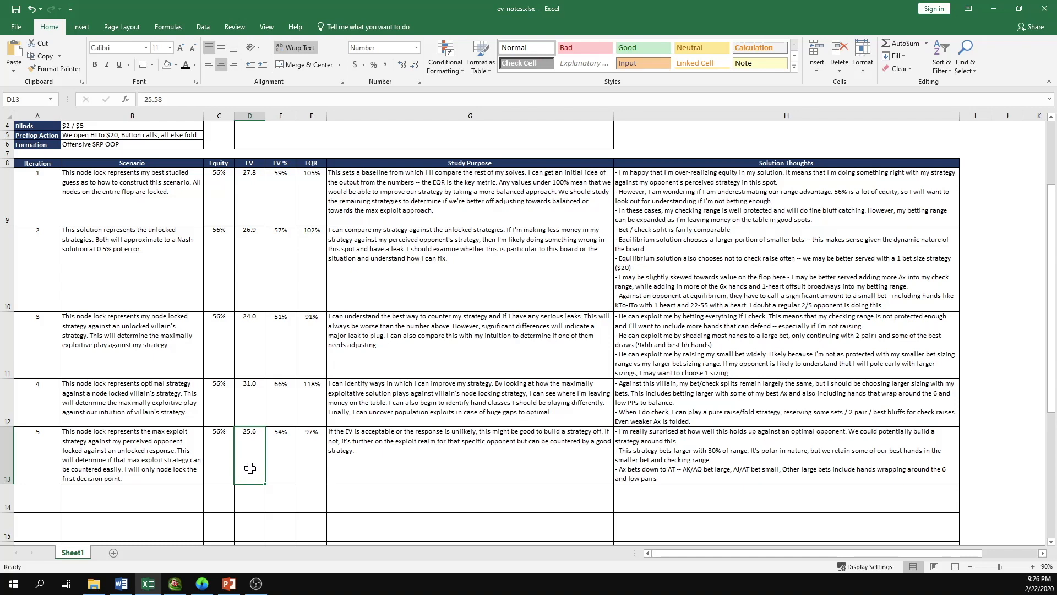
Compare the iteration 5 row with iterations 3 and 4, then check the EV cells of iterations 5 and 3.
click(4, 344)
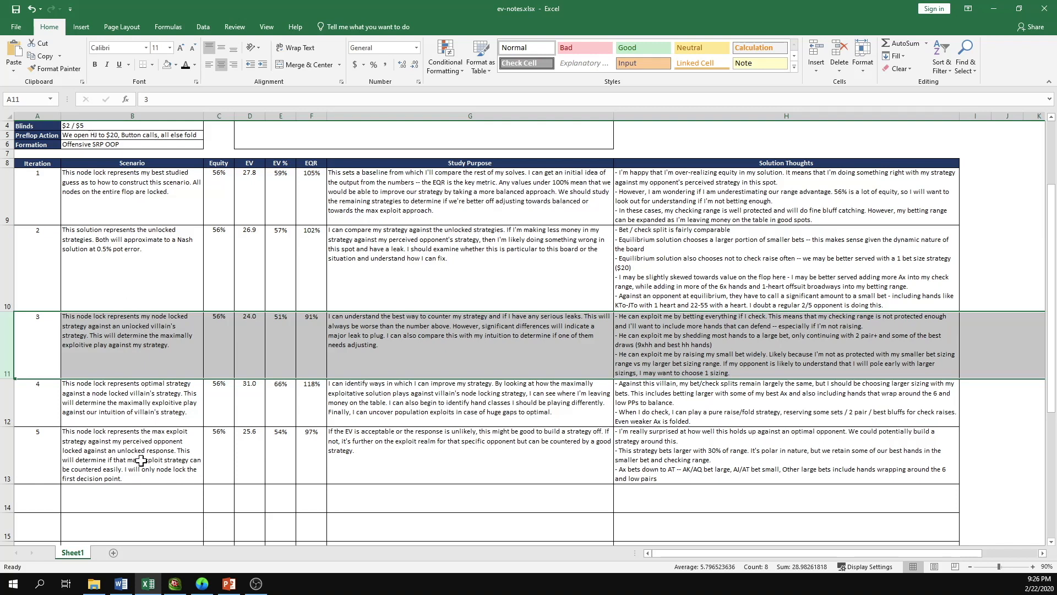
click(3, 400)
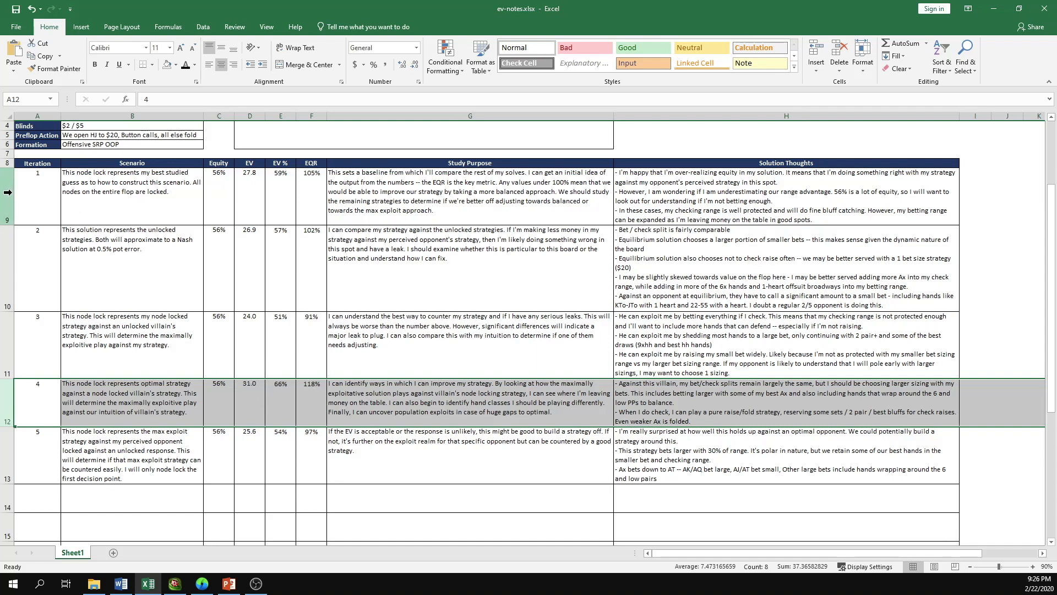
click(7, 447)
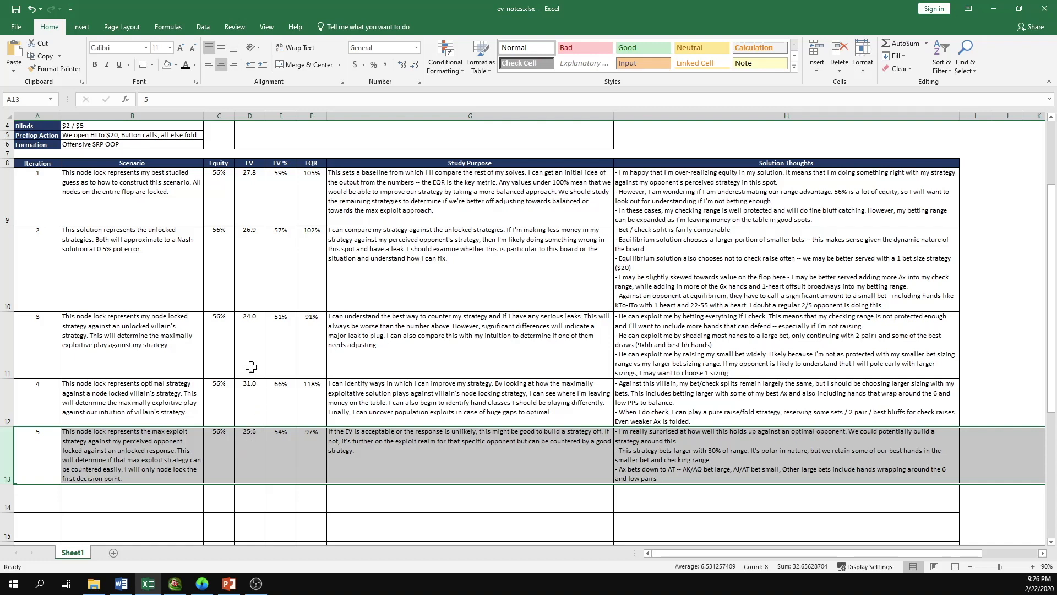
click(9, 345)
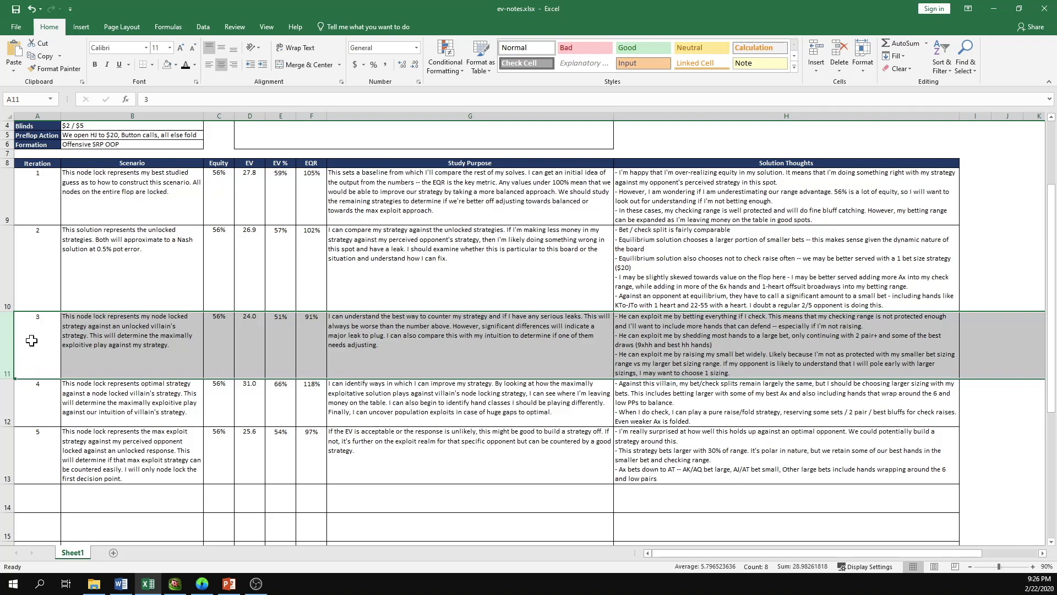
click(249, 436)
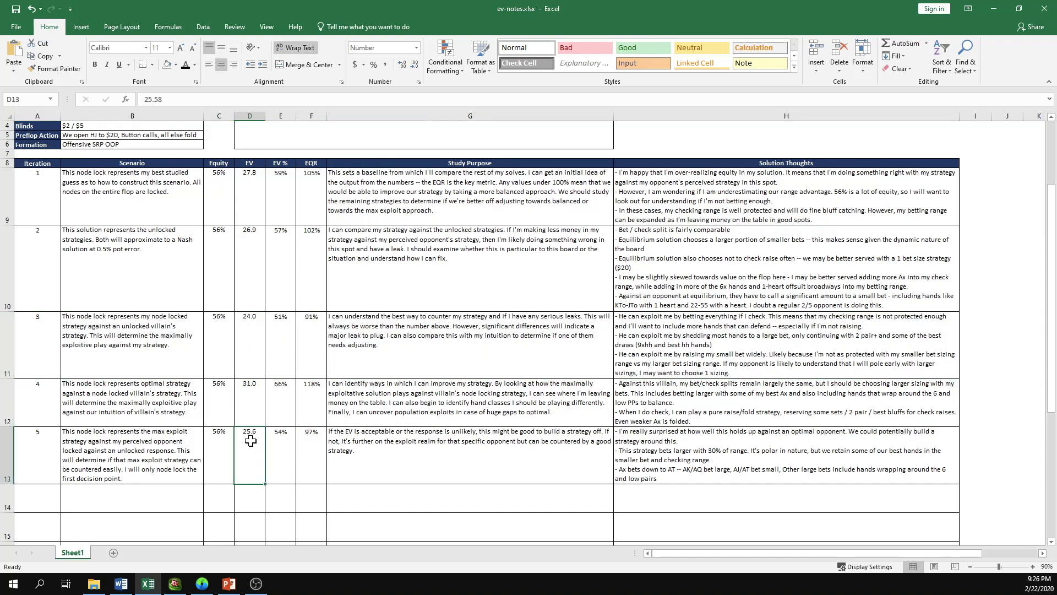
click(252, 345)
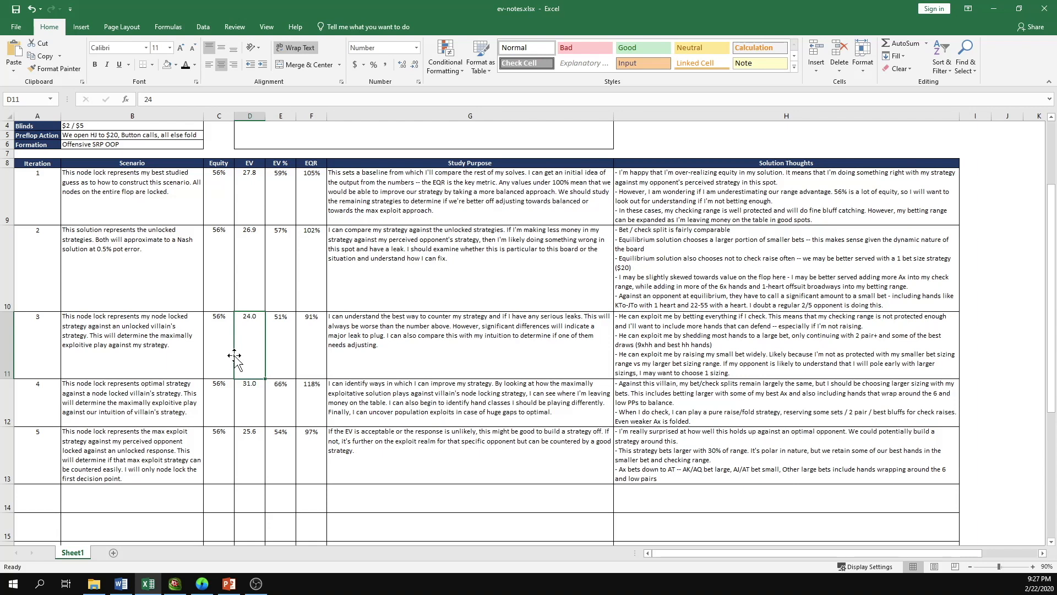
click(248, 444)
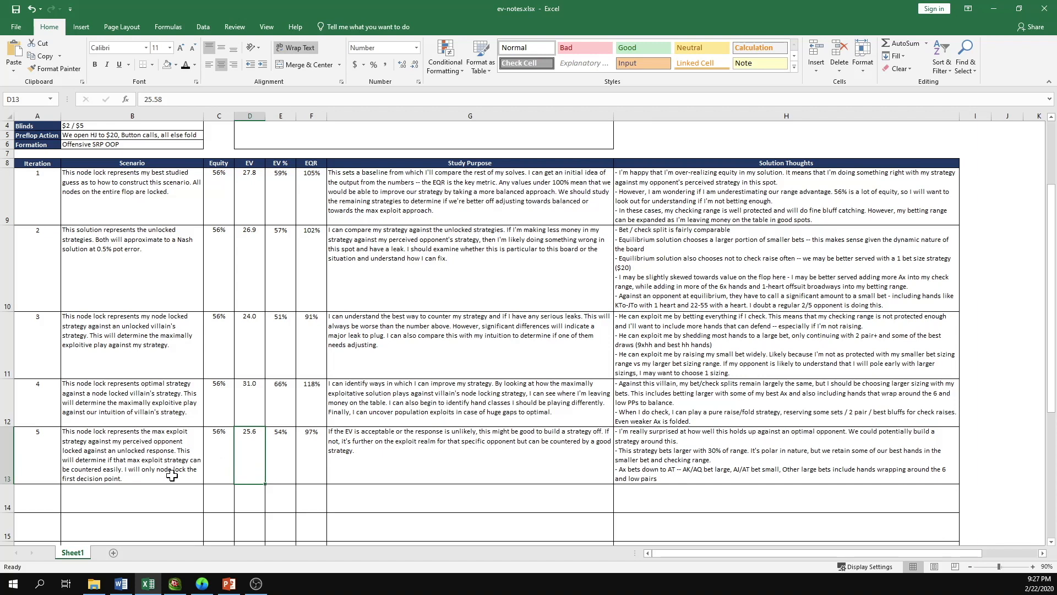
Switch to GTO+ and examine the opponent's responses to Bet 31.02, Bet 15.51 and Check from the first decision.
click(206, 583)
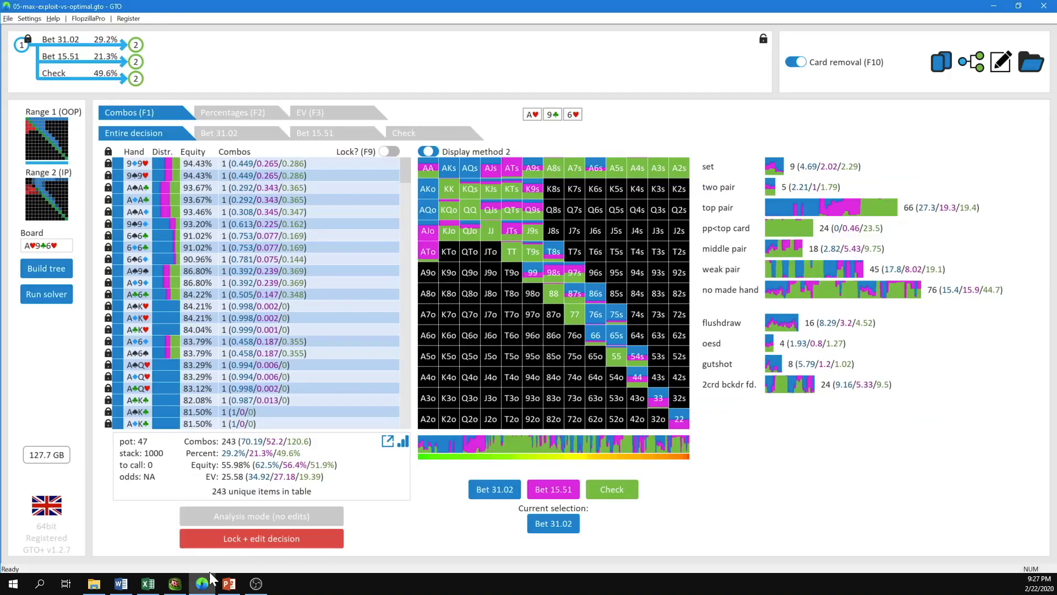
mouse_move(114, 44)
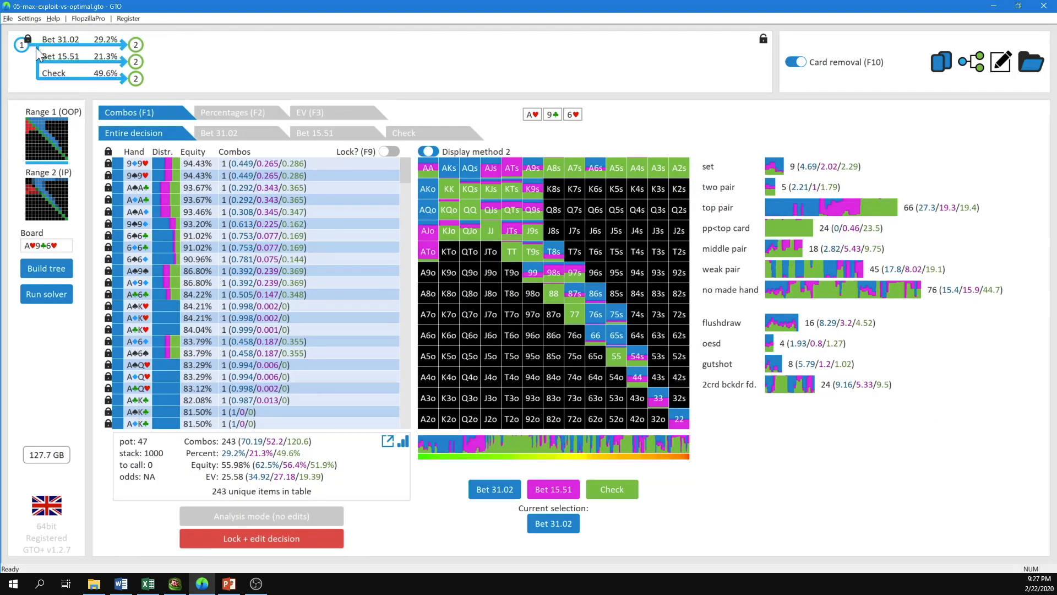
click(137, 43)
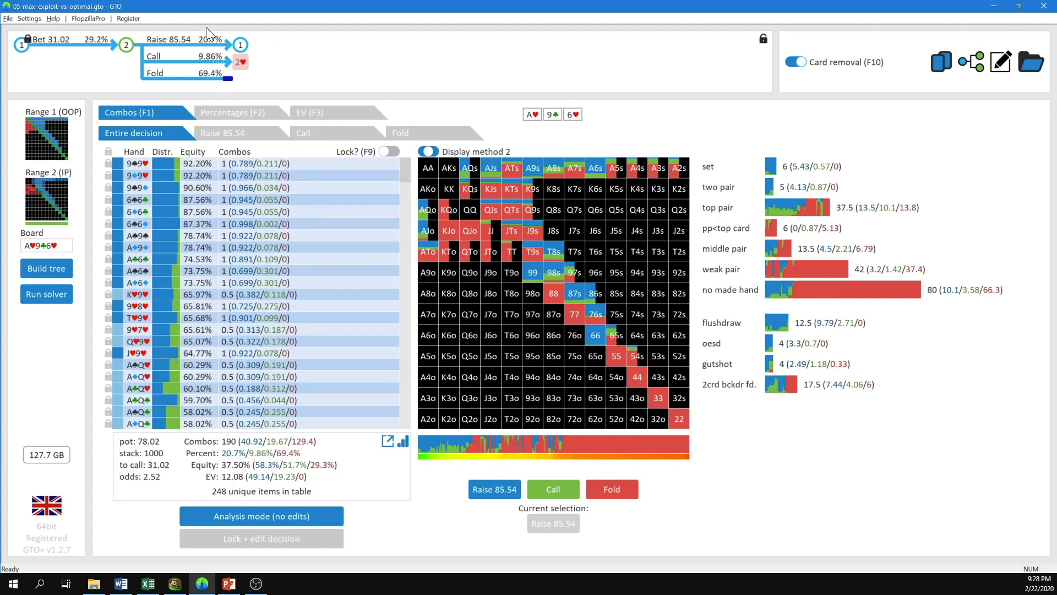
click(19, 42)
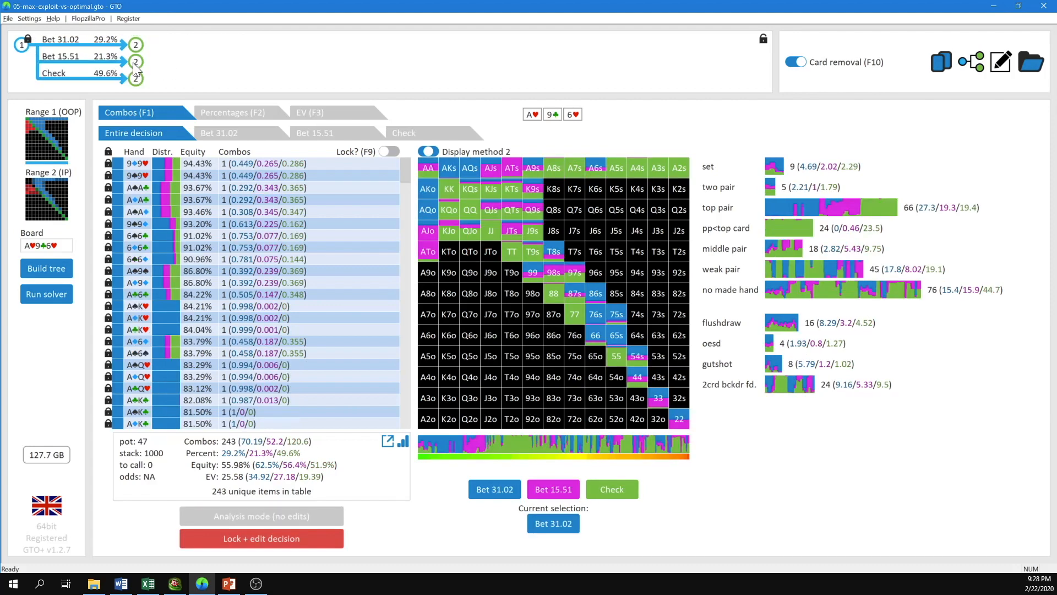
click(136, 63)
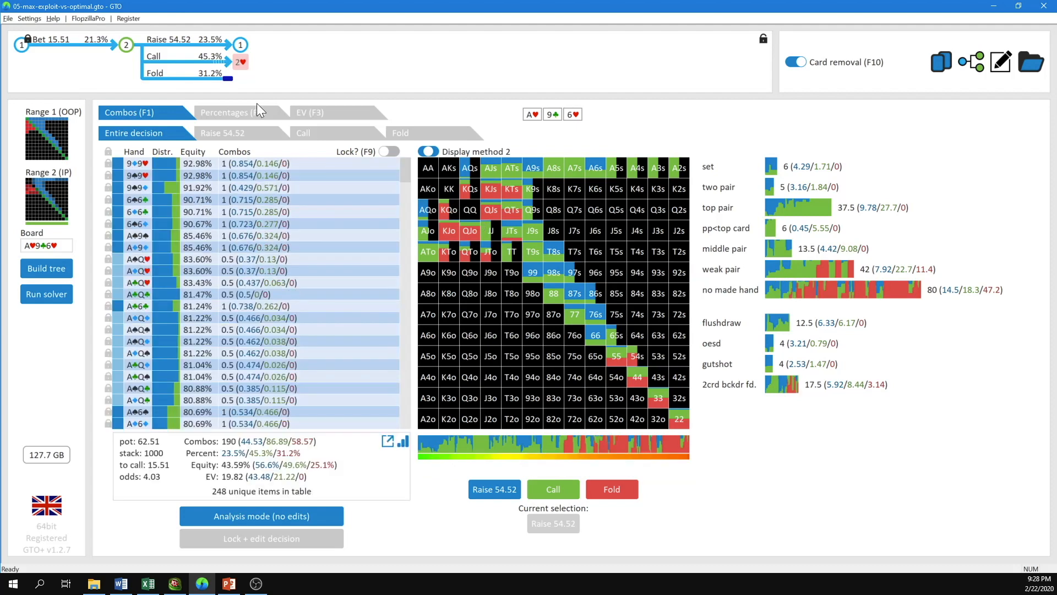
click(23, 47)
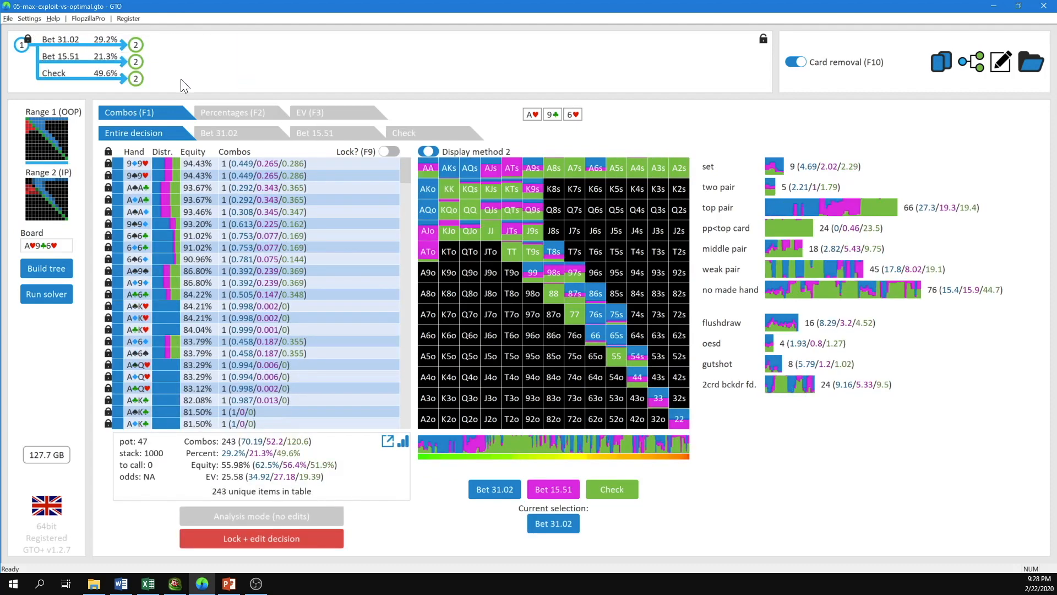
click(140, 76)
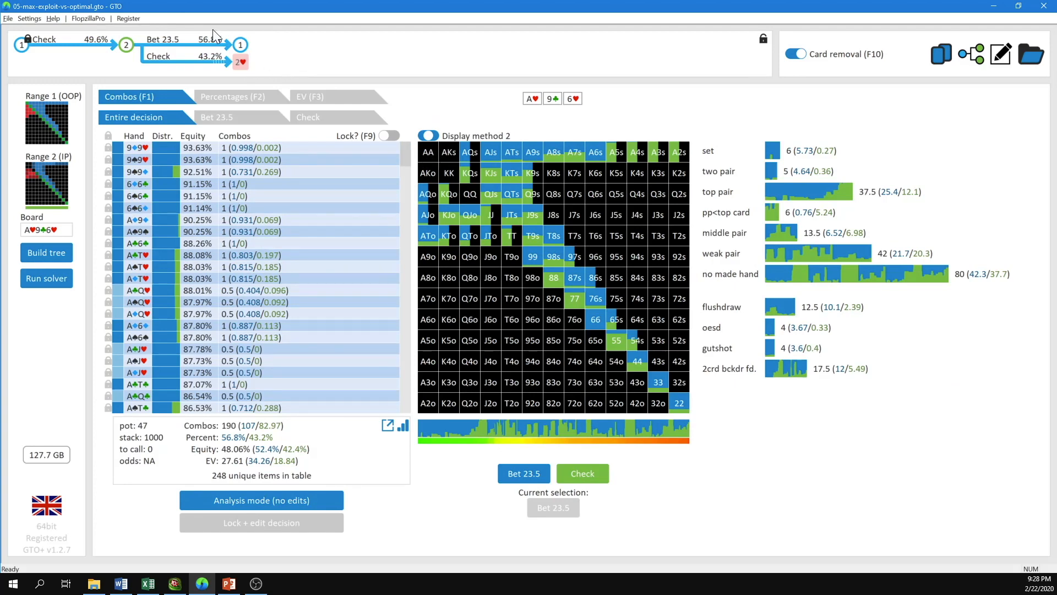
click(22, 48)
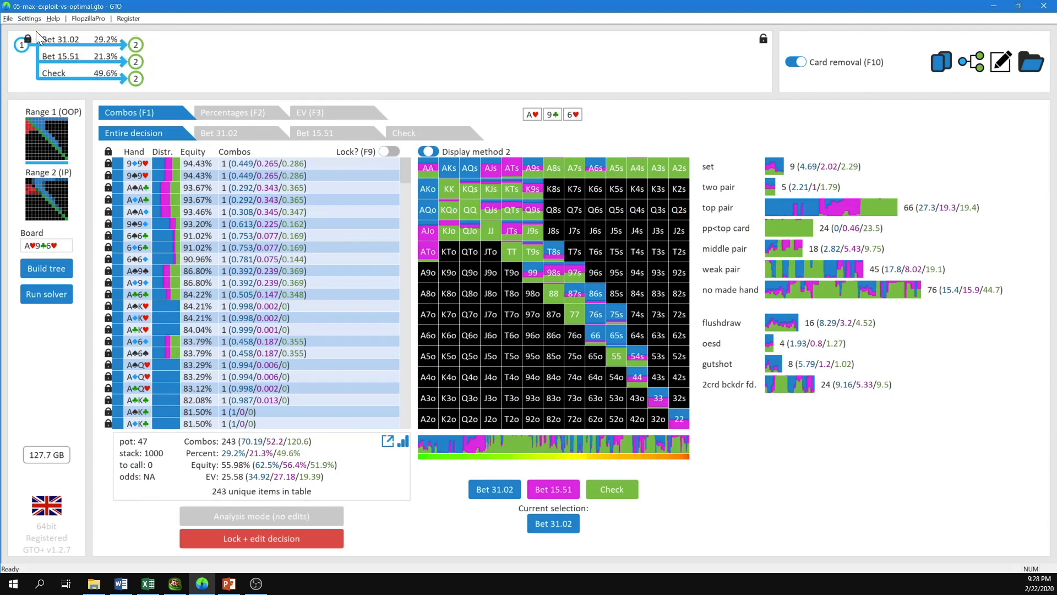
Open 06-simplified-max-exploit-vs-optimal.gto without saving changes to 05-max-exploit-vs-optimal.gto, and show the opponent's response to Bet 31.02.
mouse_move(41, 41)
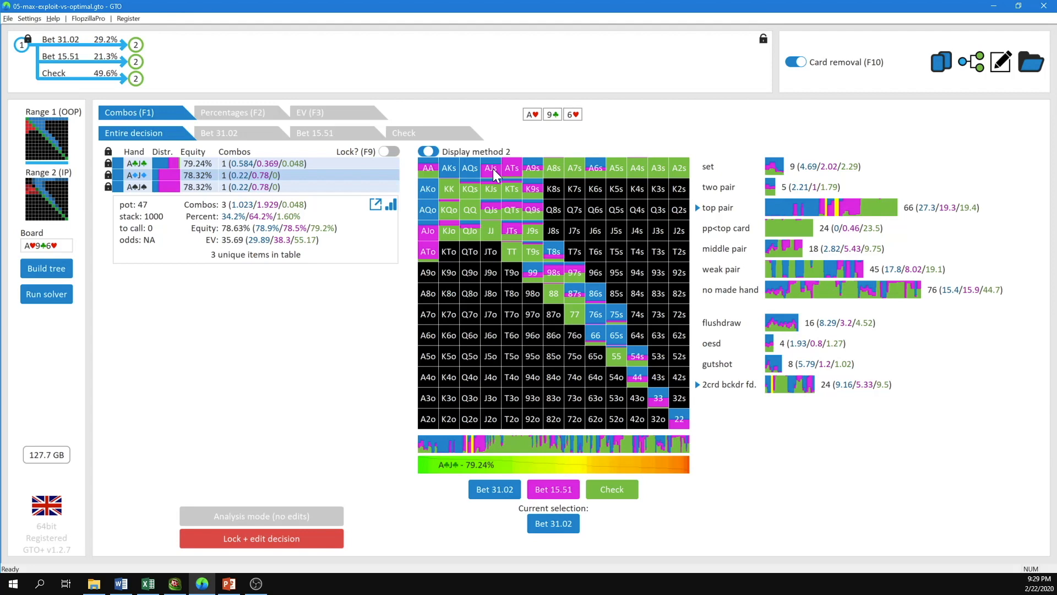
click(8, 18)
click(25, 41)
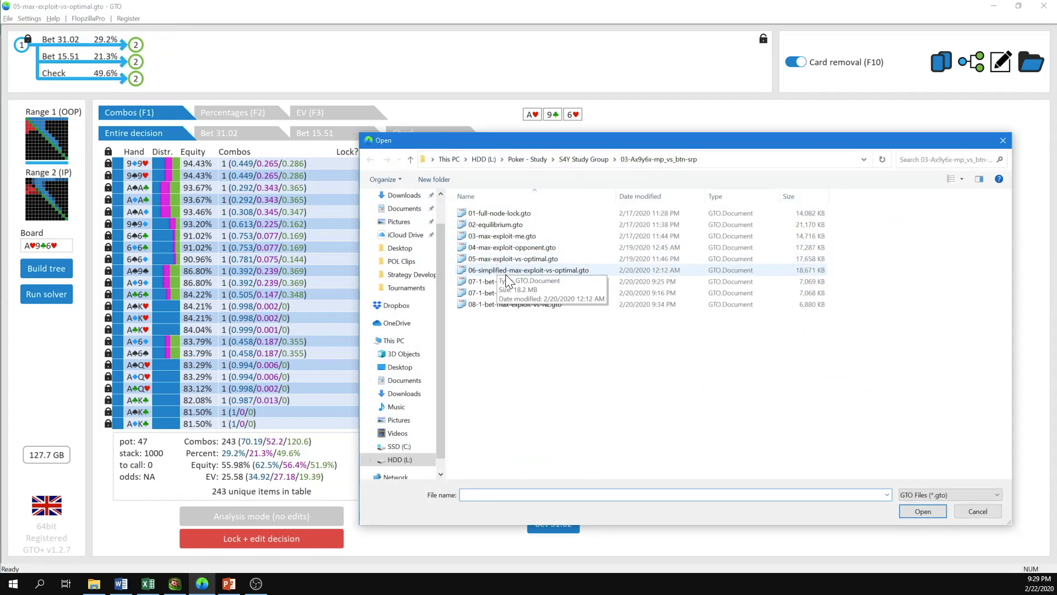
double_click(521, 270)
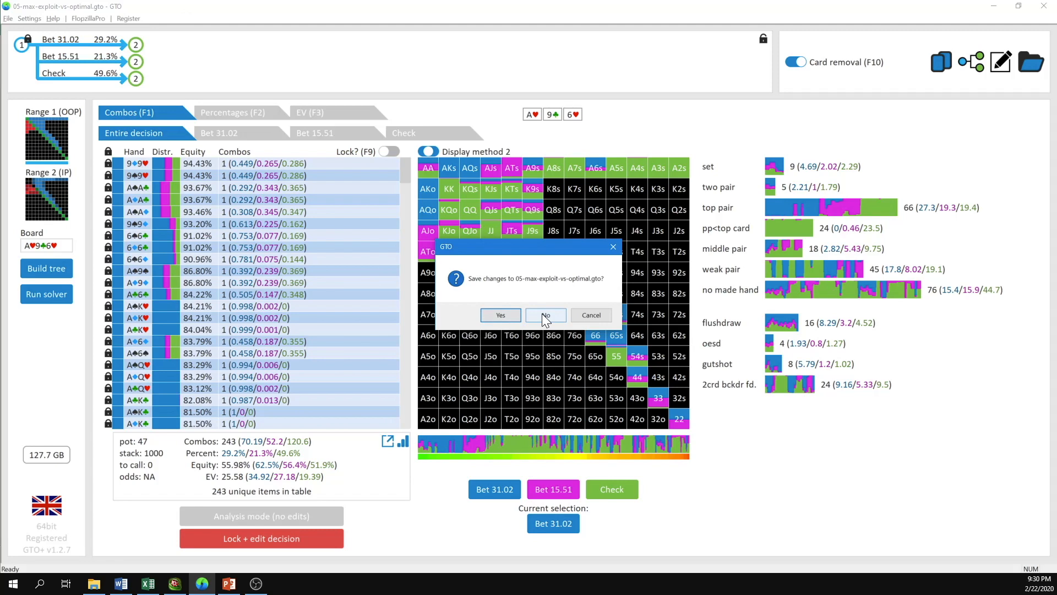
click(542, 315)
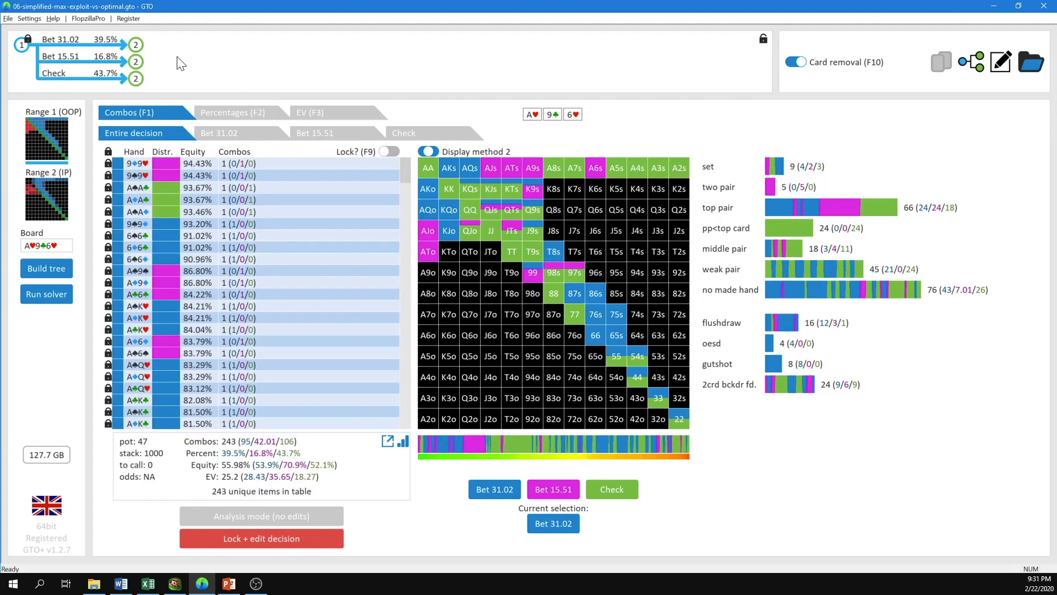
click(136, 45)
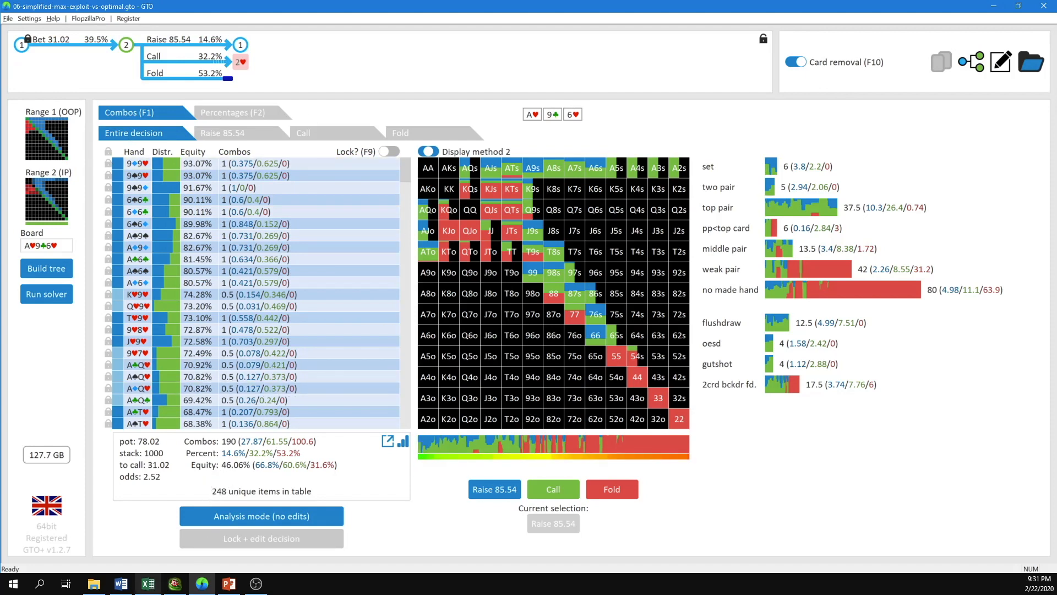
Switch to the Excel notes, turn the iteration 6 row's text (A14:H14) black, and check its EV.
click(150, 585)
drag(28, 507, 582, 500)
text(6	This node lock represents a simplified version of the max exploit strategy against an unlocked response.	56%	24.6	52%	94%	If I can build a strategy that performs well against an unlocked strategy that is possible to implement in-game, this is ideal.	- This solution compares reasonably well vs solution #3. I still worry that the multiple bet sizes makes it difficult to implement.)
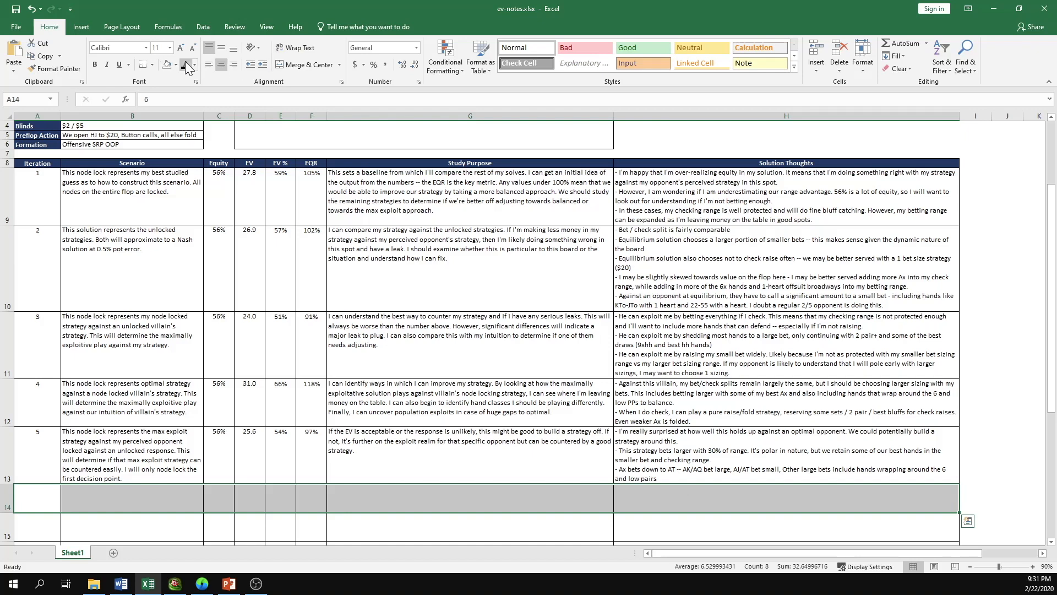
scroll(178, 335, down, 2)
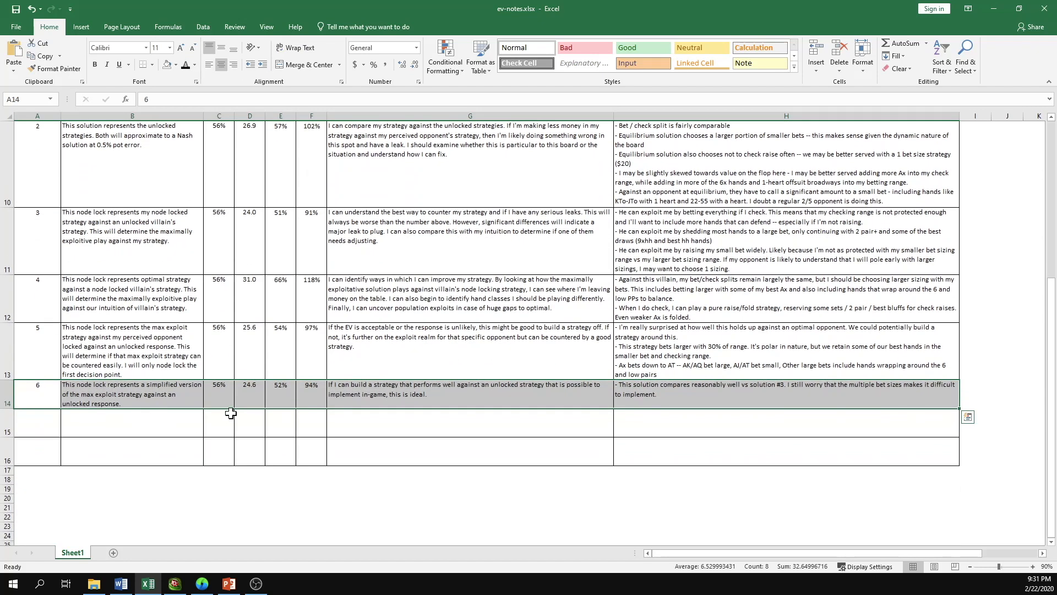
scroll(243, 446, up, 1)
click(256, 474)
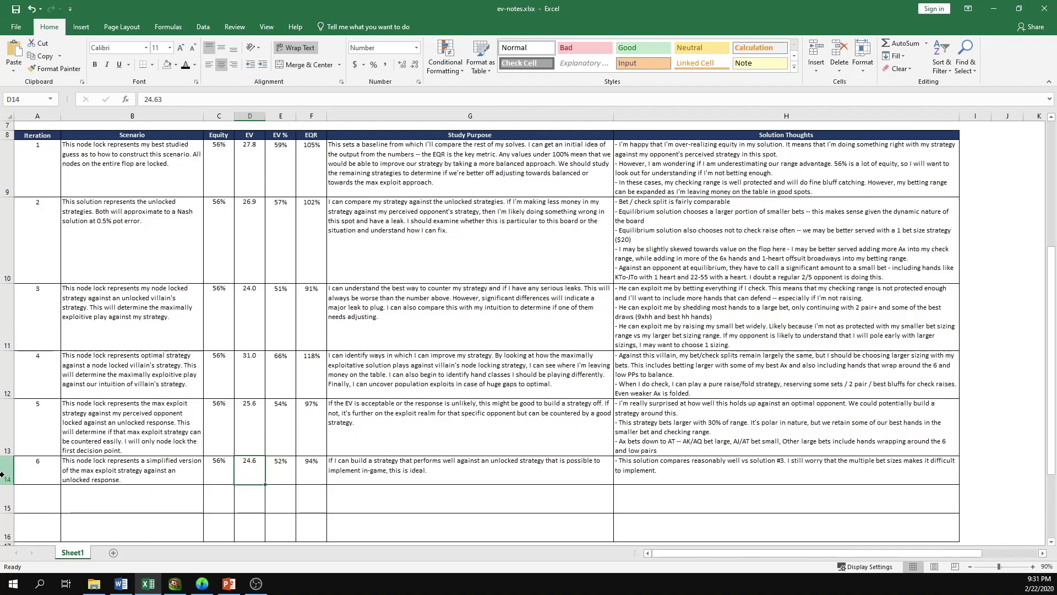
Compare the iteration 3 and iteration 1 rows with the simplified strategy's results in iteration 6.
click(1, 320)
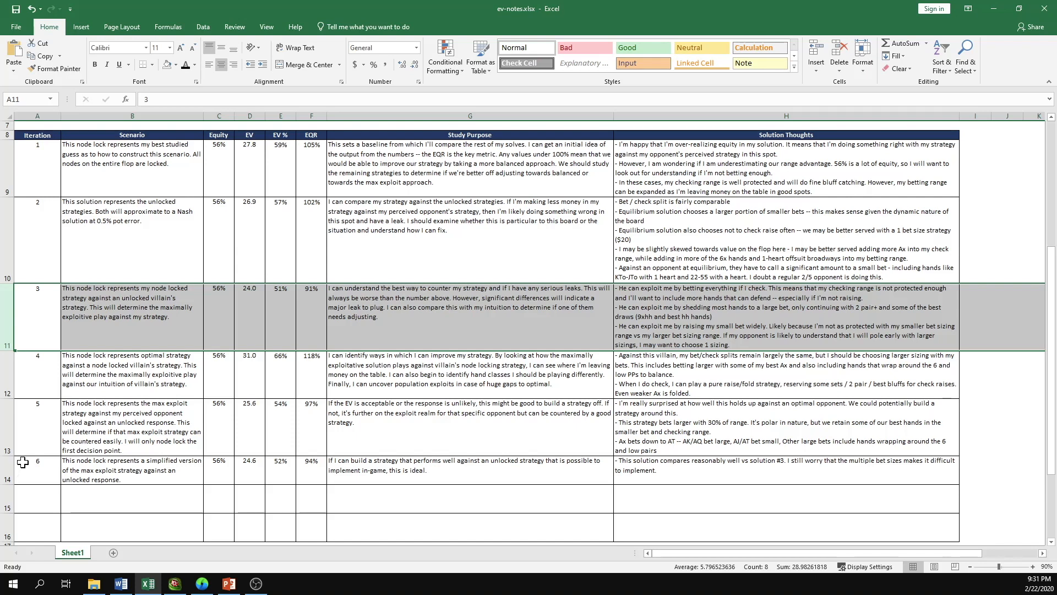
click(5, 156)
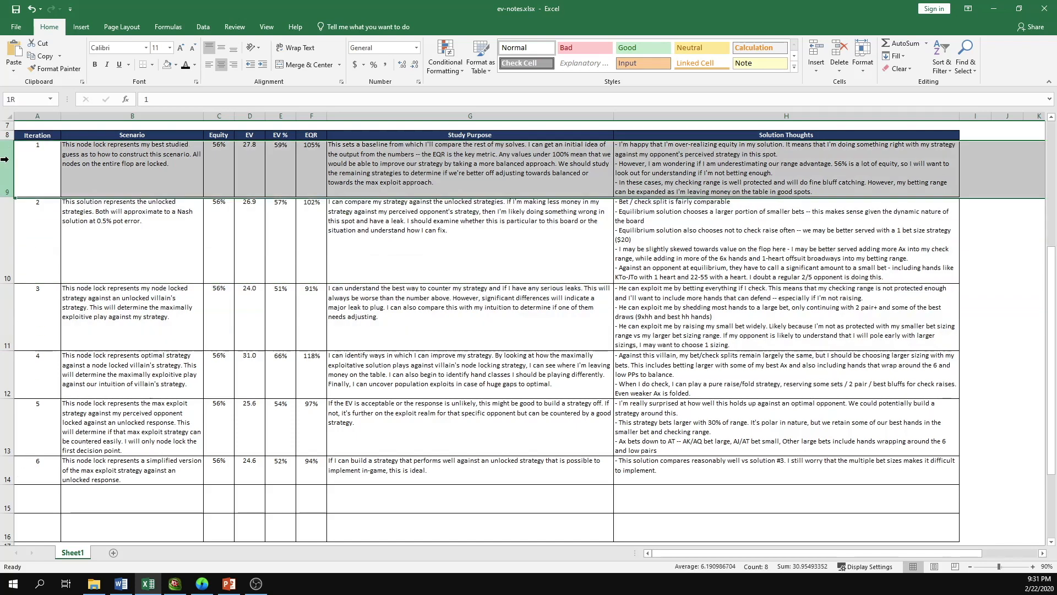
click(5, 317)
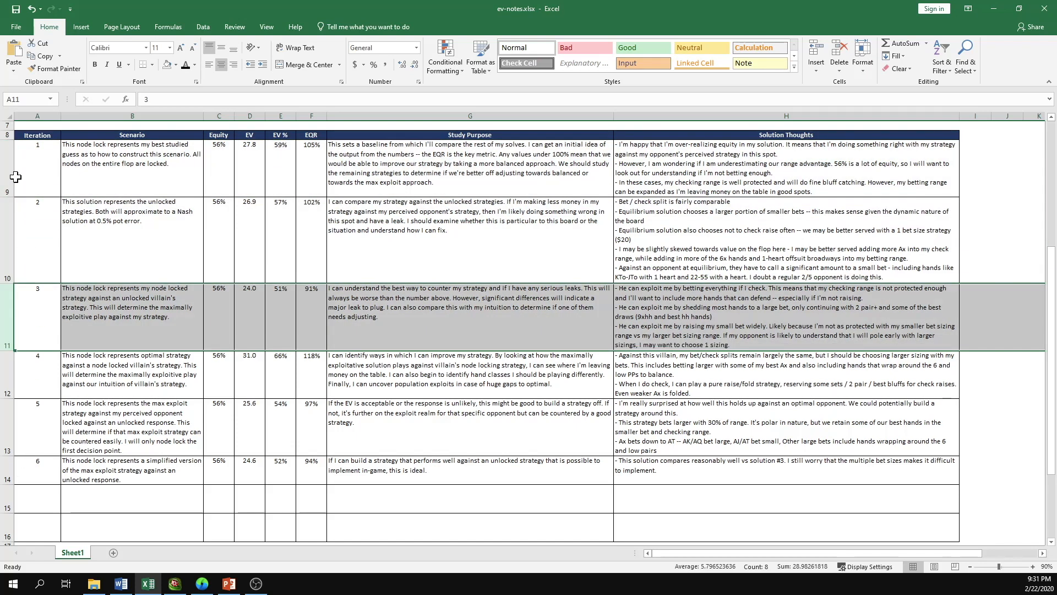
click(6, 172)
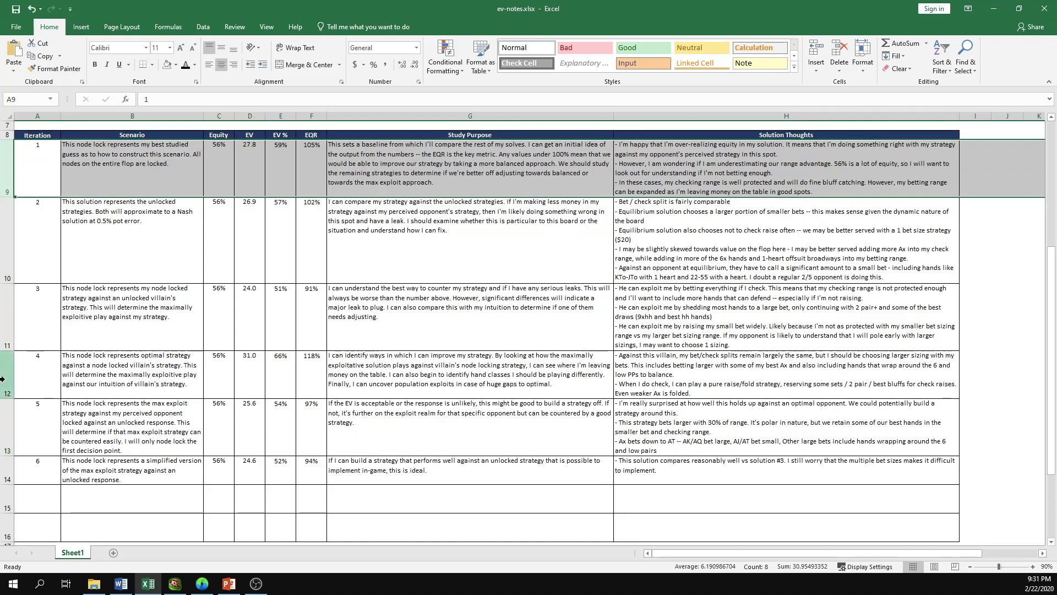
click(2, 294)
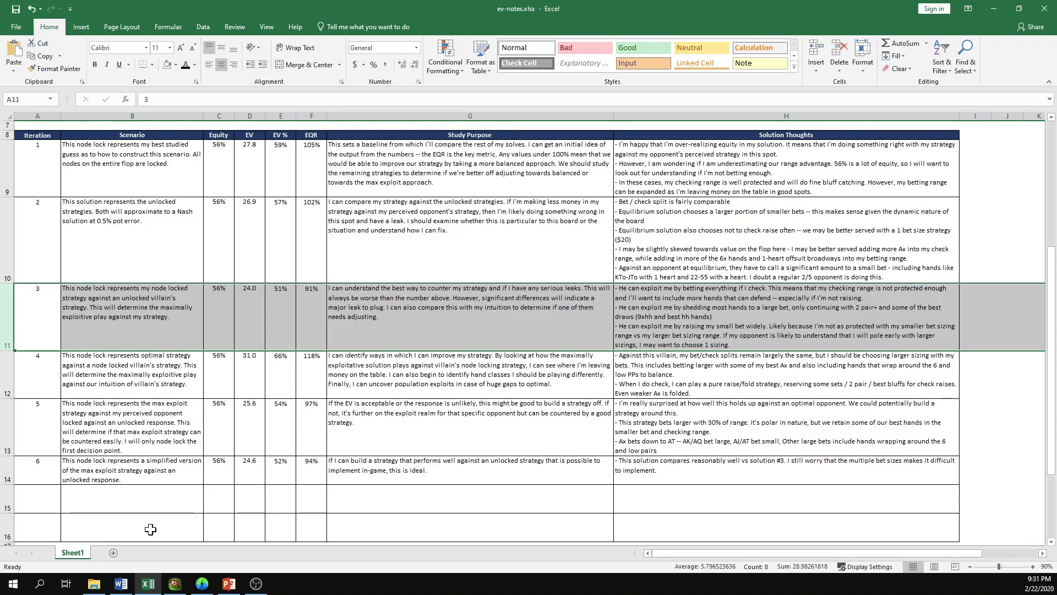
Switch to GTO+ and open 07-1-bet-max-exploit-vs-optimal.gto without saving changes to 06-simplified-max-exploit-vs-optimal.gto.
click(202, 584)
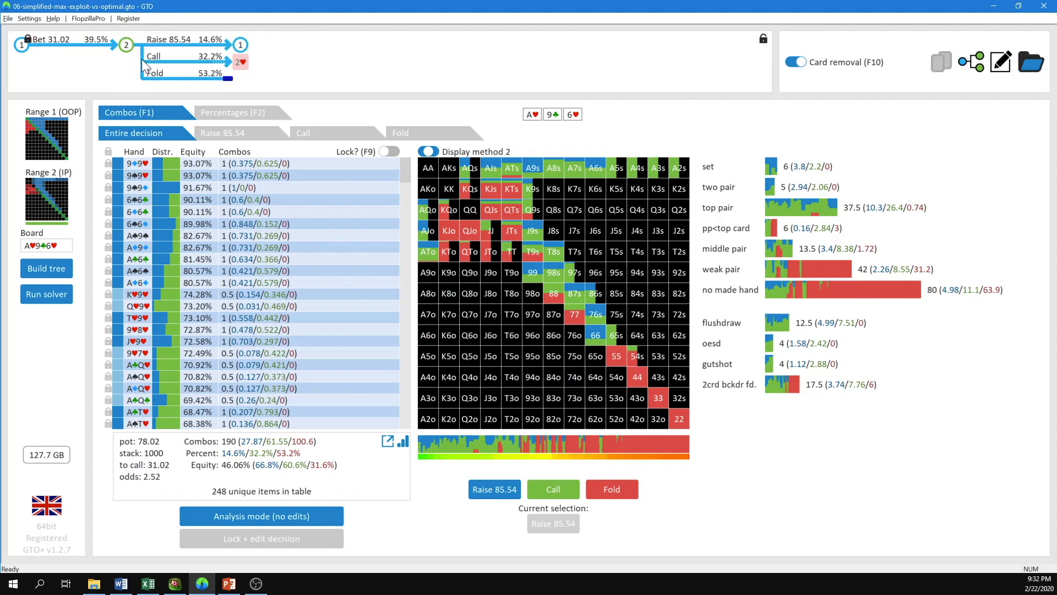
click(8, 20)
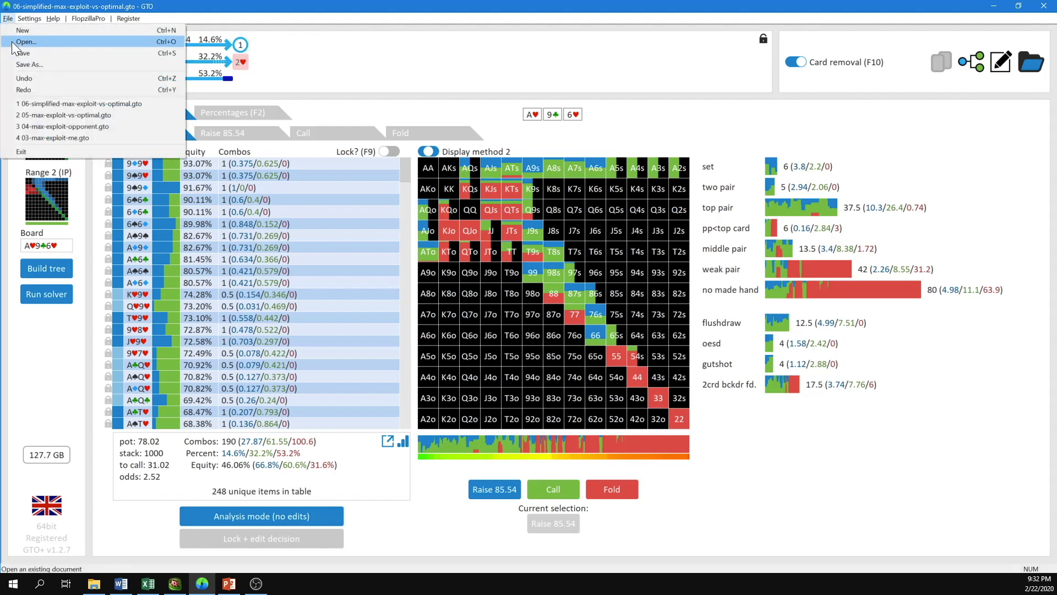
click(22, 29)
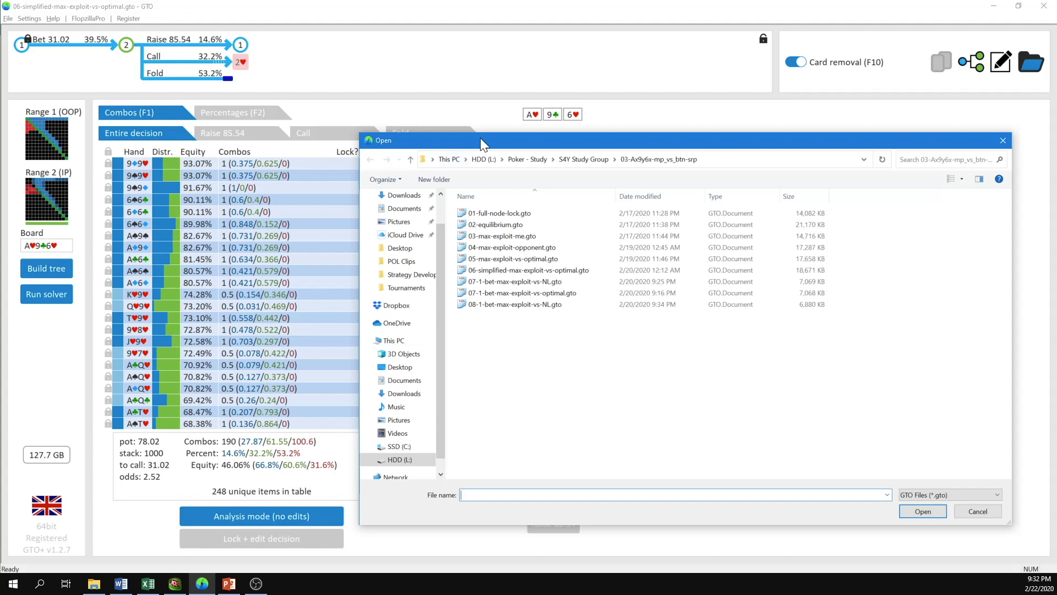
drag(485, 141, 430, 81)
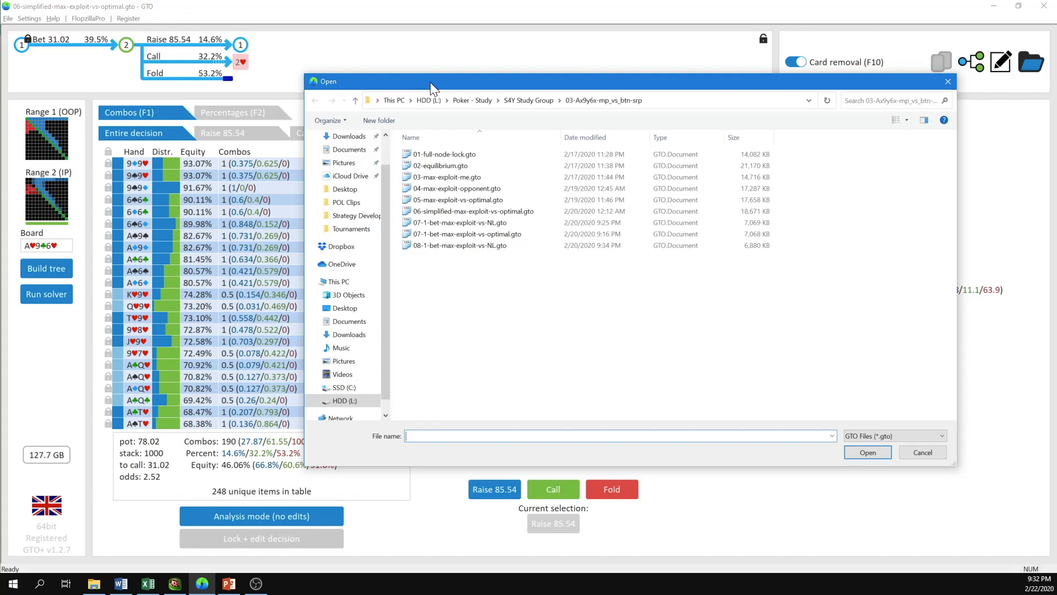
double_click(449, 234)
click(561, 314)
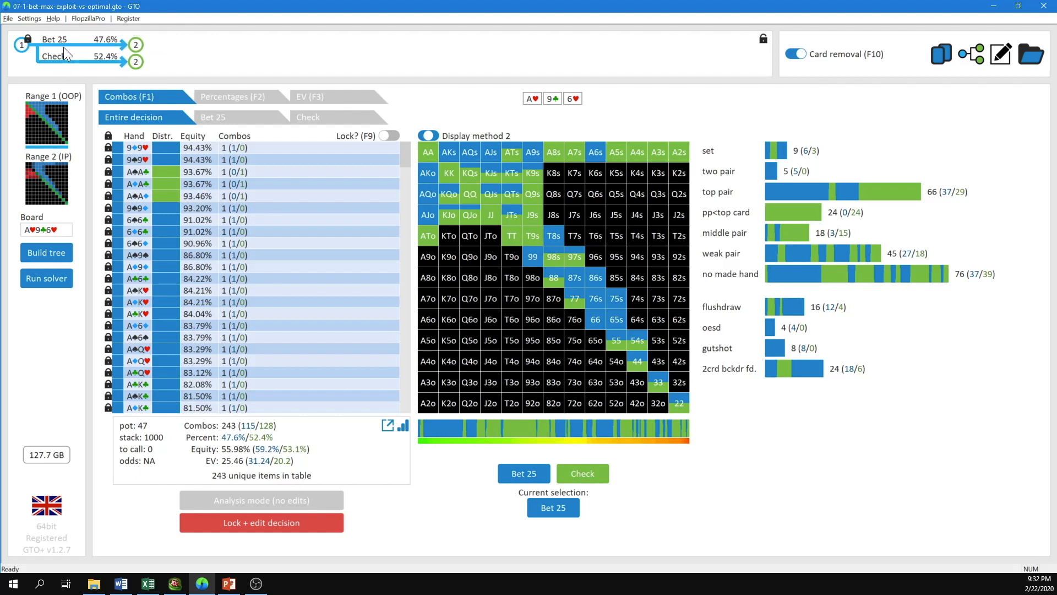
mouse_move(57, 39)
Switch to the Excel notes, turn the iteration 7 row's text (row 15) black, and check its EV.
click(147, 585)
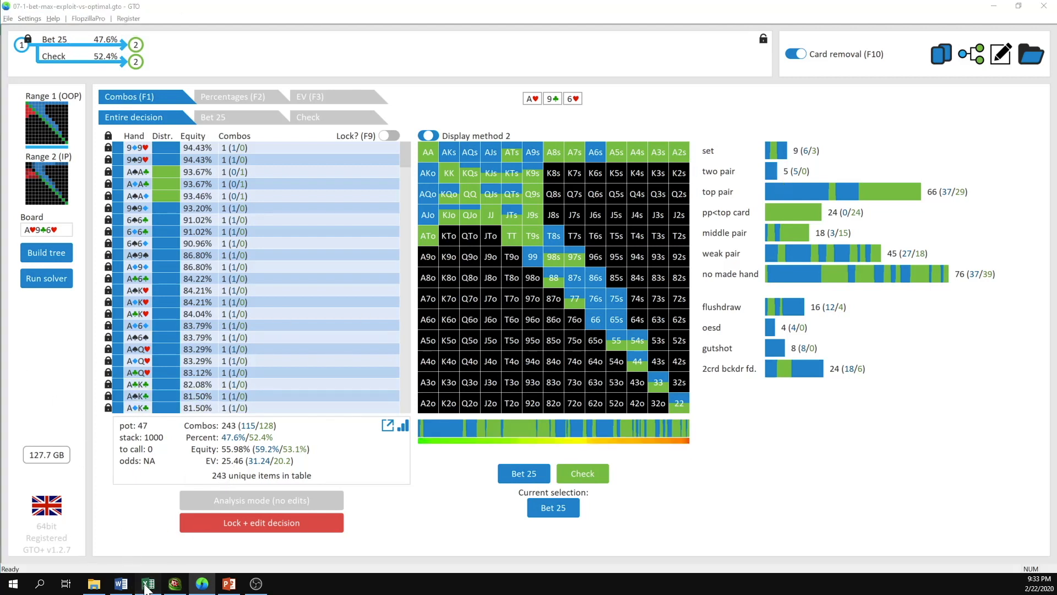
click(4, 497)
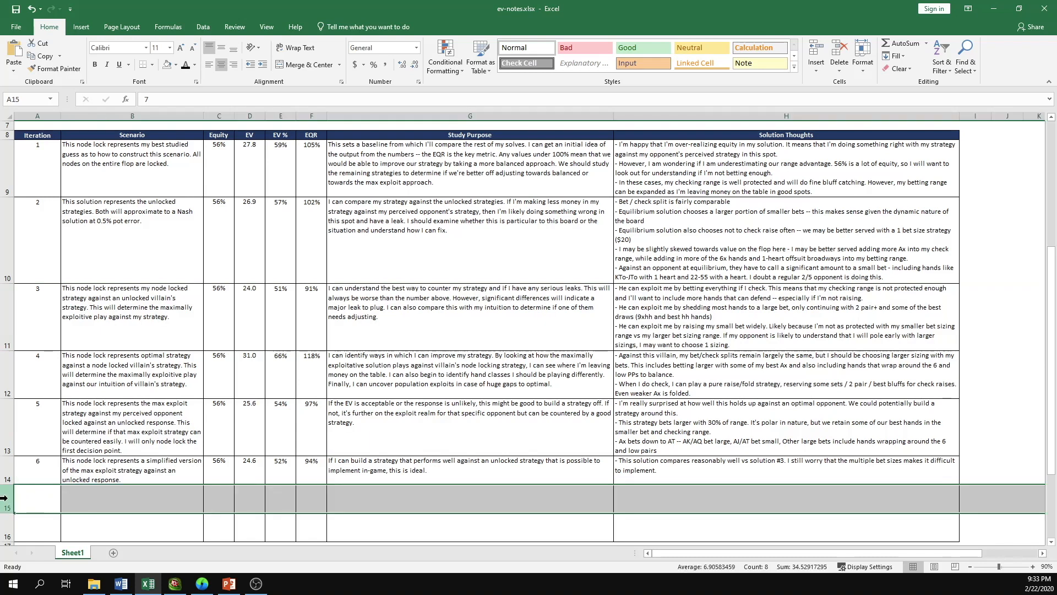
scroll(187, 322, down, 1)
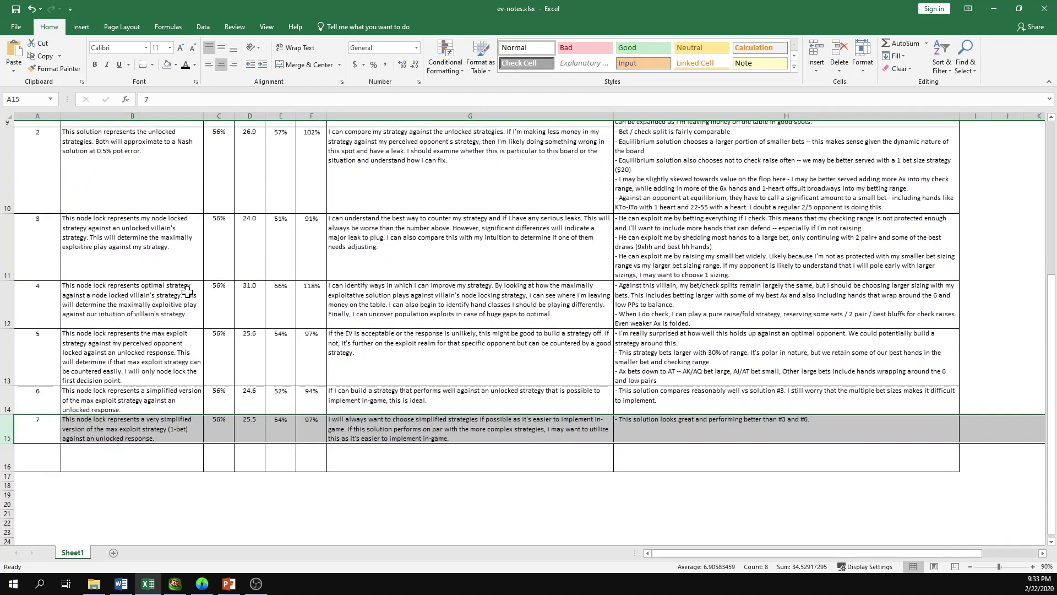
click(252, 429)
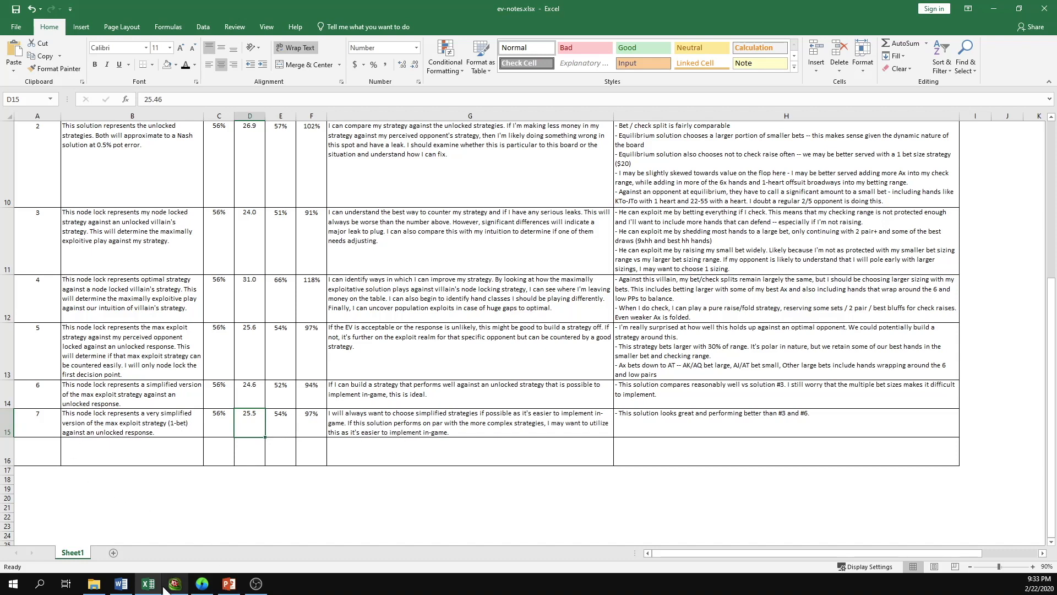
Review the one-bet strategy's Bet 25 and Check split in GTO+ alongside the iteration 7 notes in Excel.
click(201, 583)
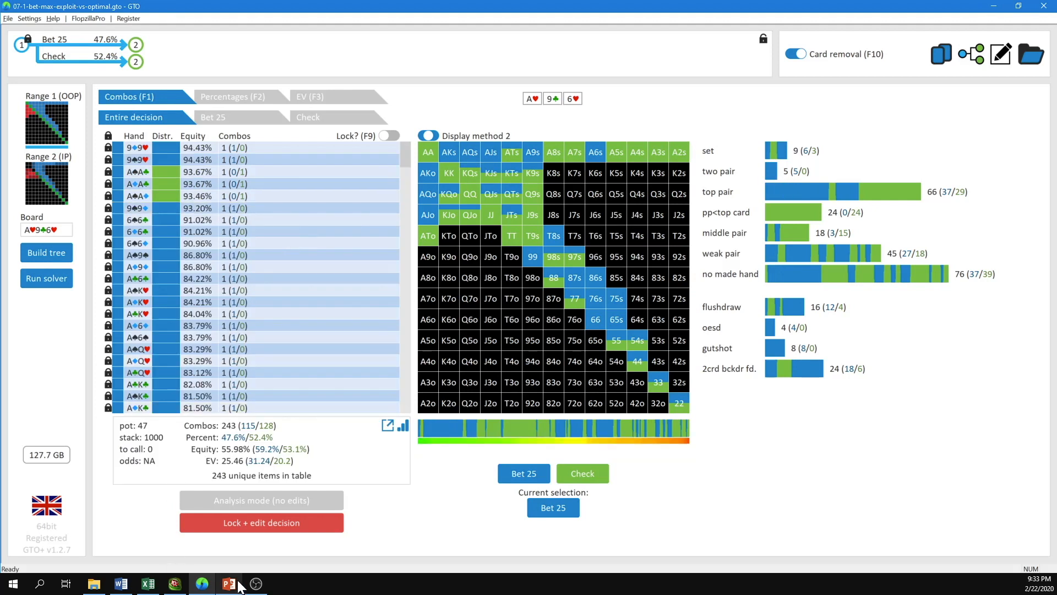
mouse_move(157, 588)
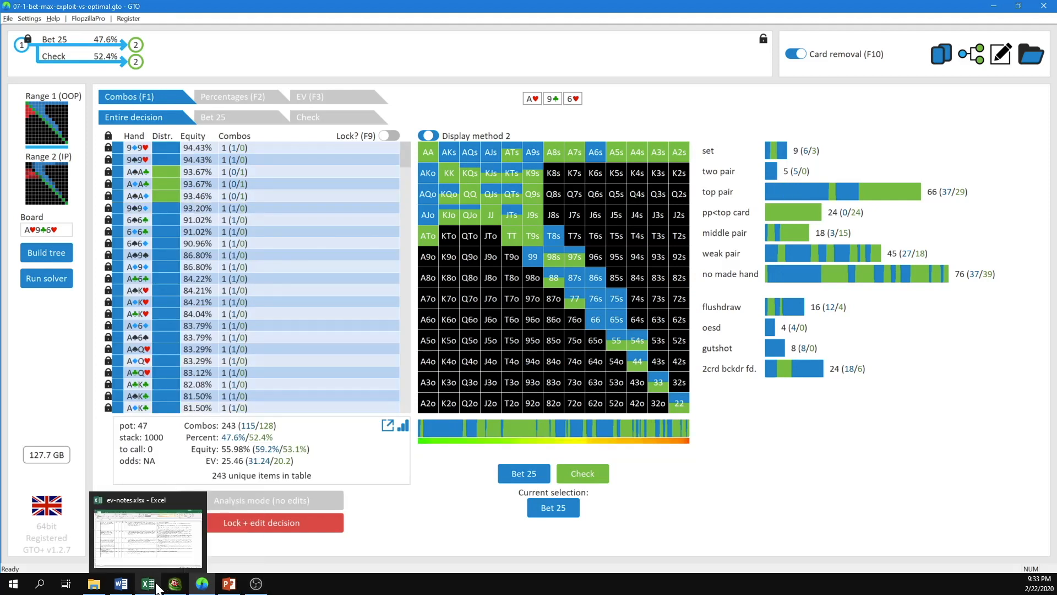
click(157, 588)
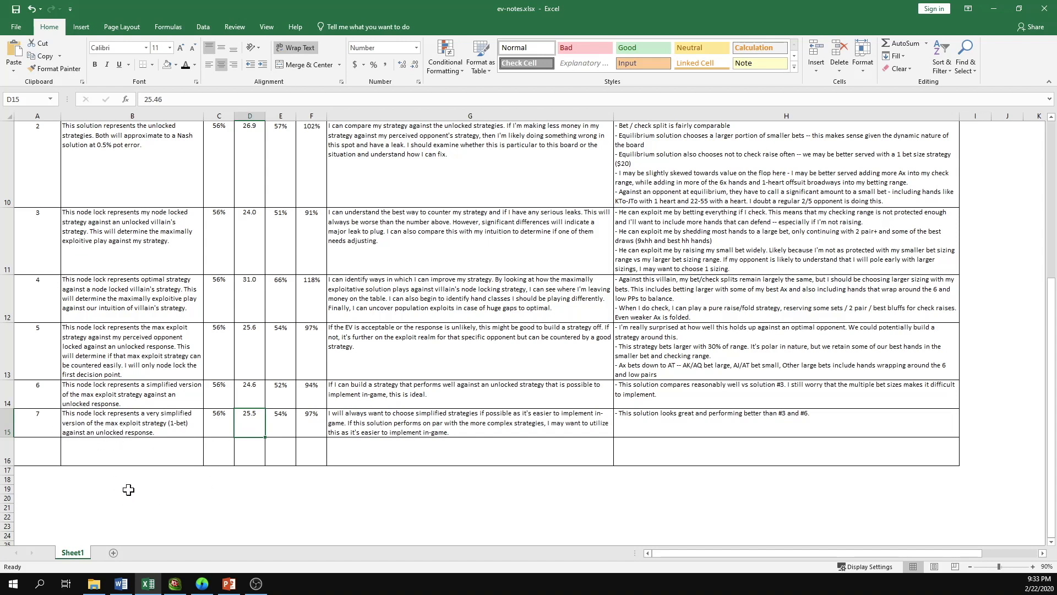
click(202, 587)
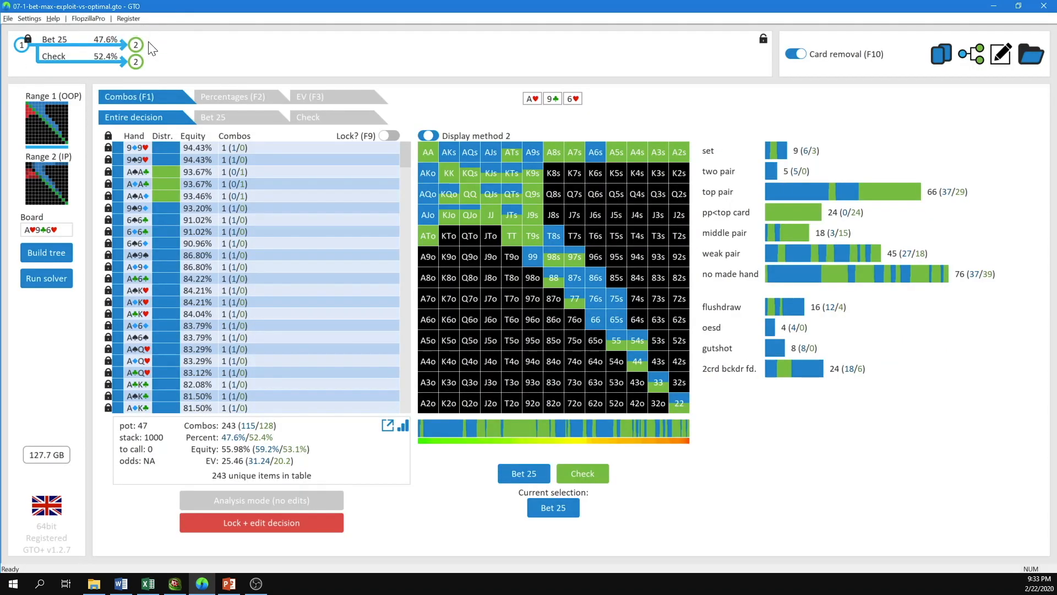
Switch to the Excel notes, turn the iteration 8 row's text (row 16) black, and check its EV.
click(147, 585)
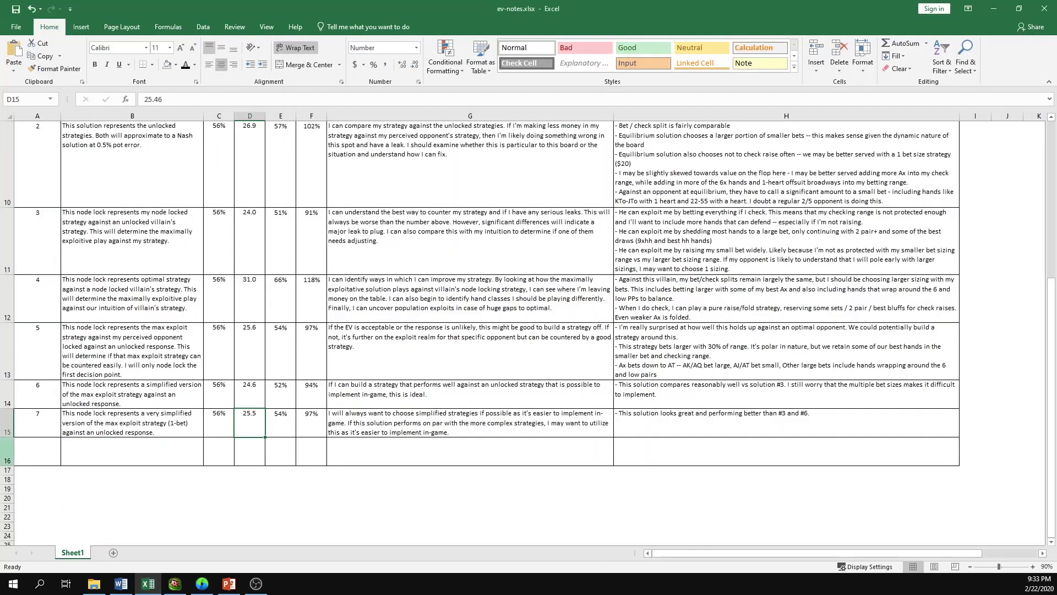
click(7, 452)
key(ctrl+v)
click(245, 469)
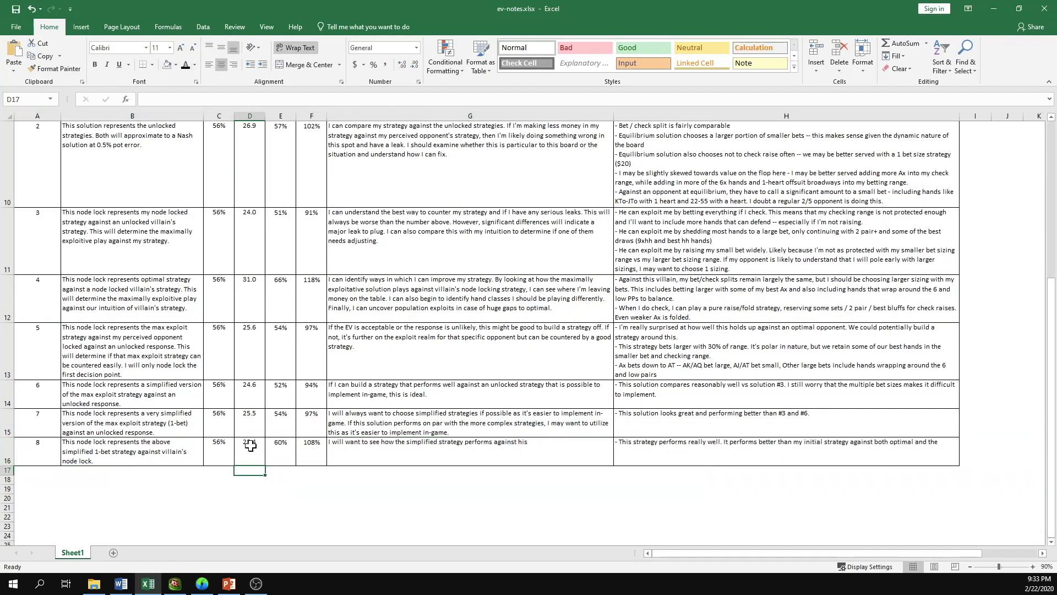
click(249, 452)
Compare the iteration 1 EV with the one-bet strategy results in the iteration 7 and 8 rows.
scroll(258, 473, up, 1)
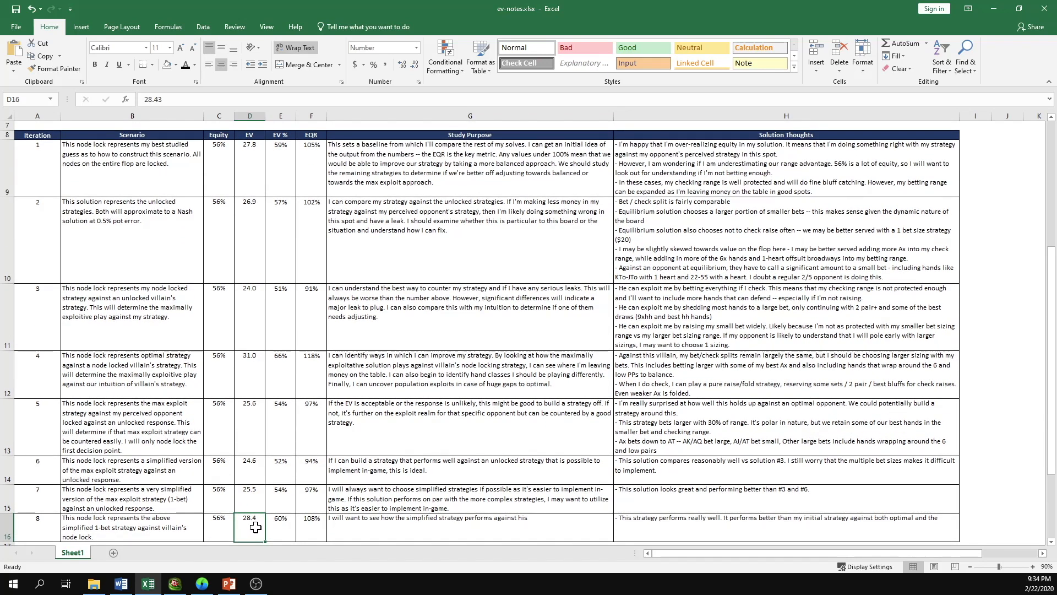
click(253, 153)
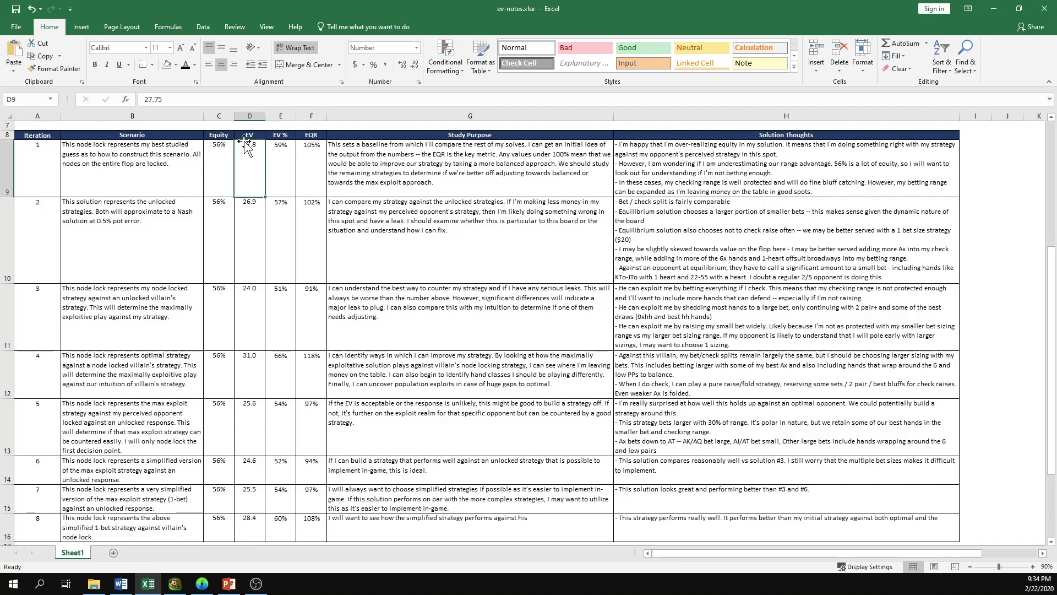
drag(6, 504, 6, 528)
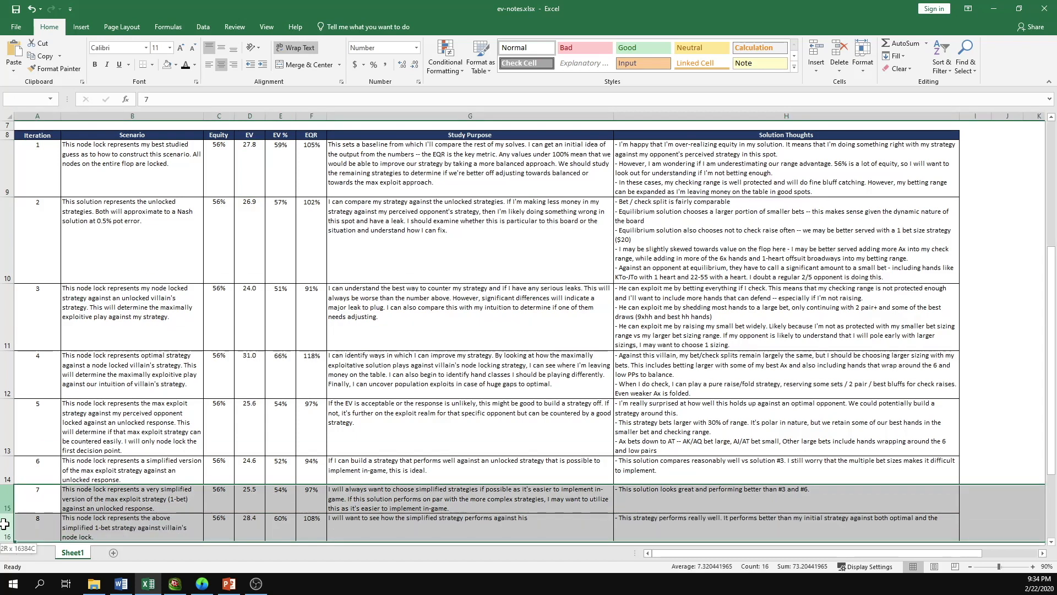
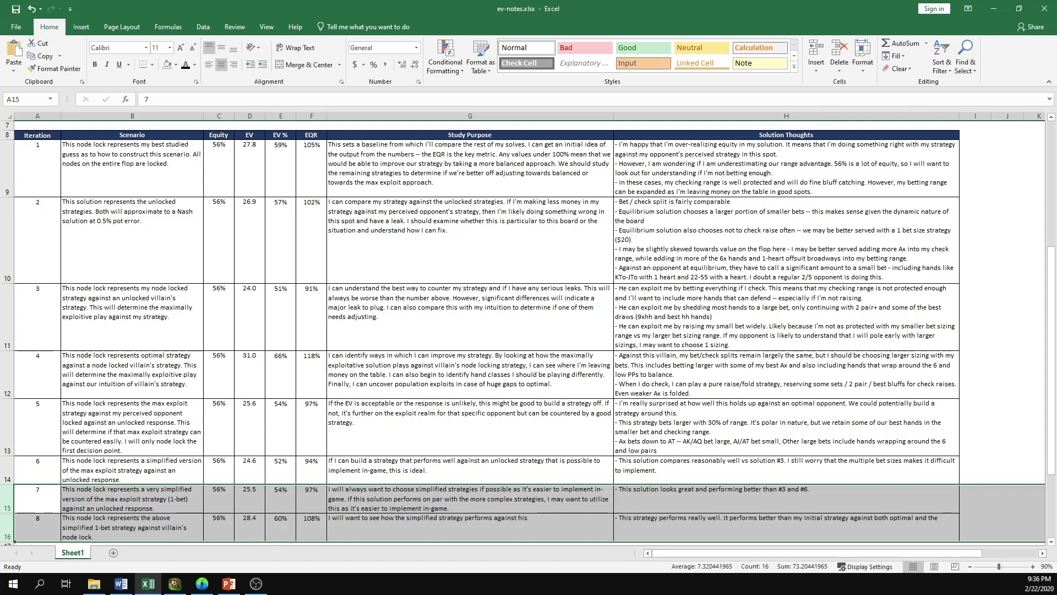
Switch to the solver-breakdown.pptx presentation in PowerPoint and show the Process slide.
click(230, 585)
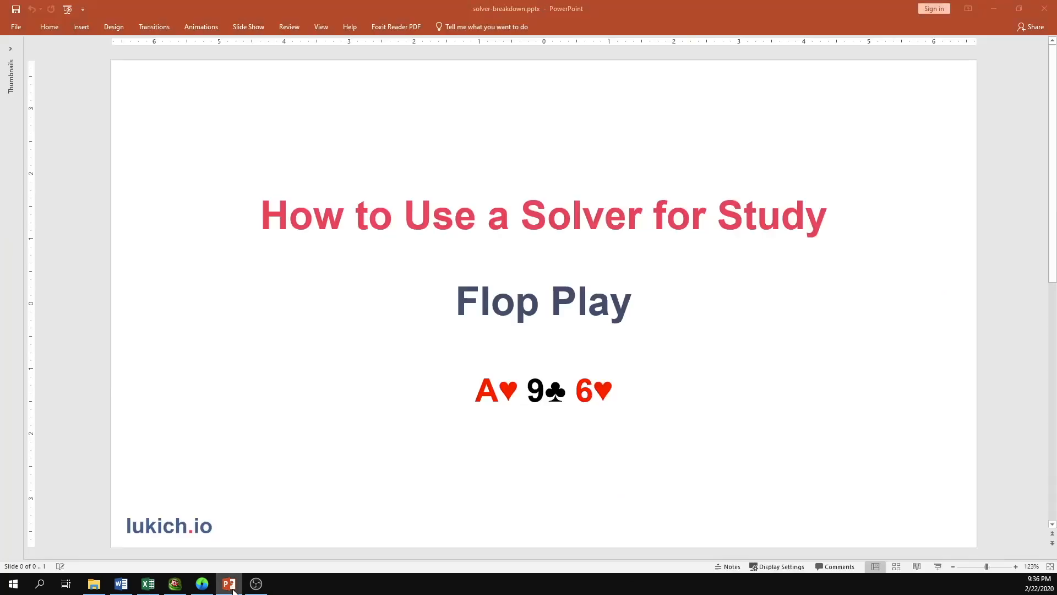
scroll(72, 94, down, 1)
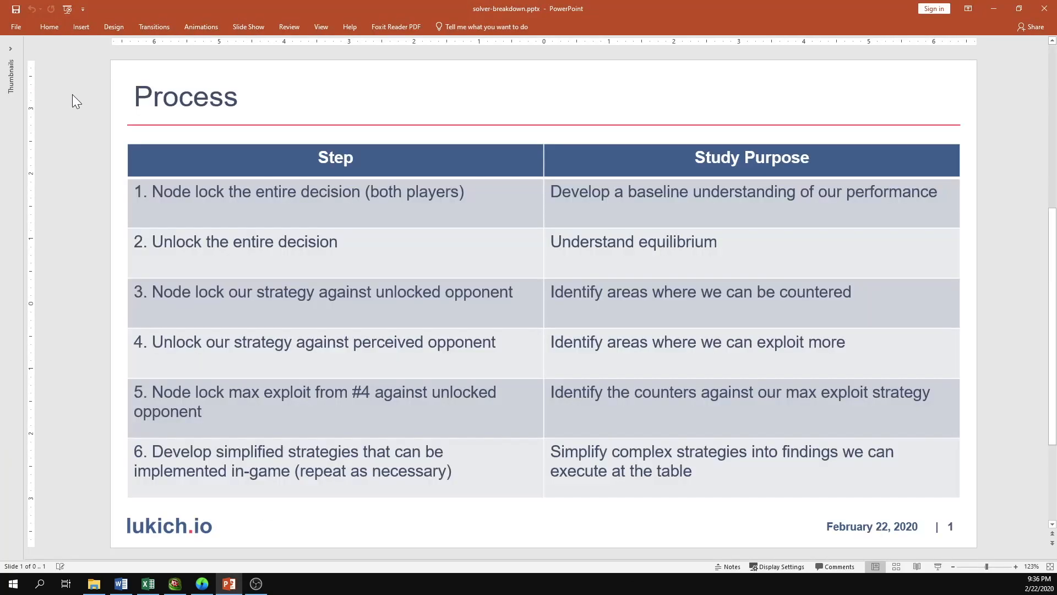